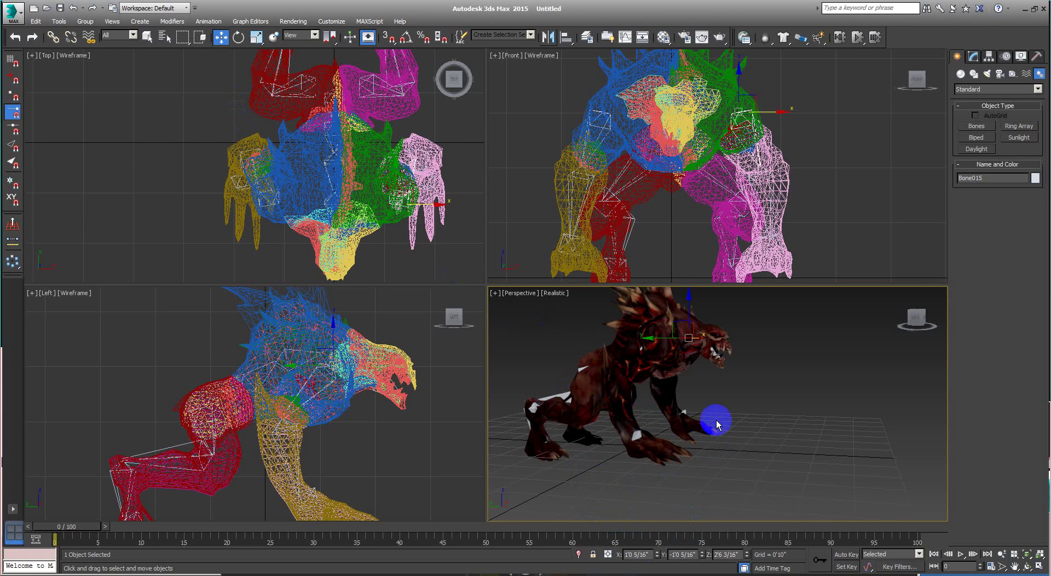
- Select both hind leg meshes and the body mesh of the creature
alt+middle_drag(716, 420, 758, 422)
drag(686, 380, 708, 360)
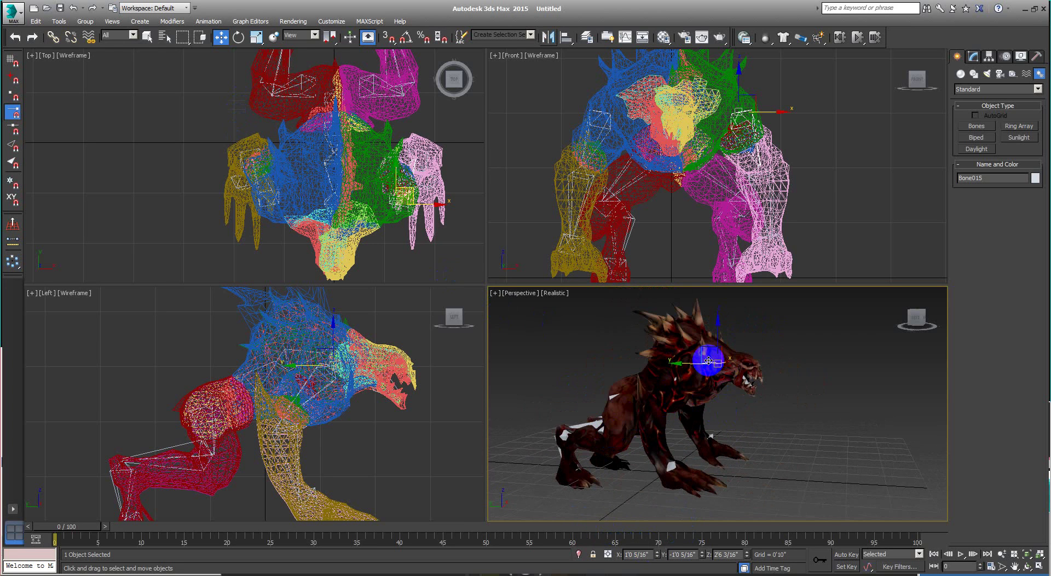
mouse_move(701, 361)
mouse_down()
mouse_move(623, 391)
mouse_move(659, 404)
mouse_move(638, 399)
mouse_move(681, 367)
mouse_up()
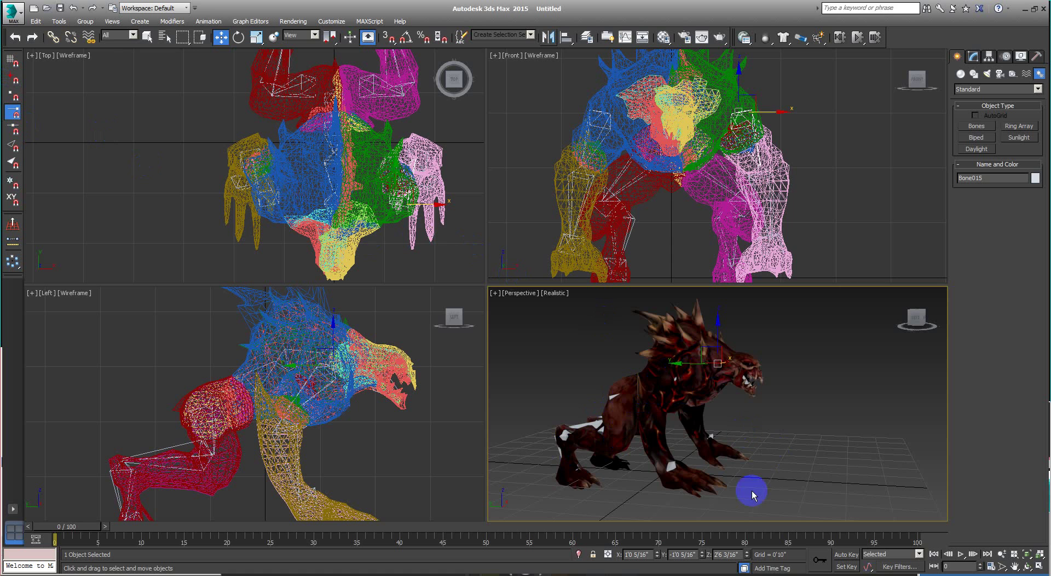
alt+middle_drag(761, 413, 753, 405)
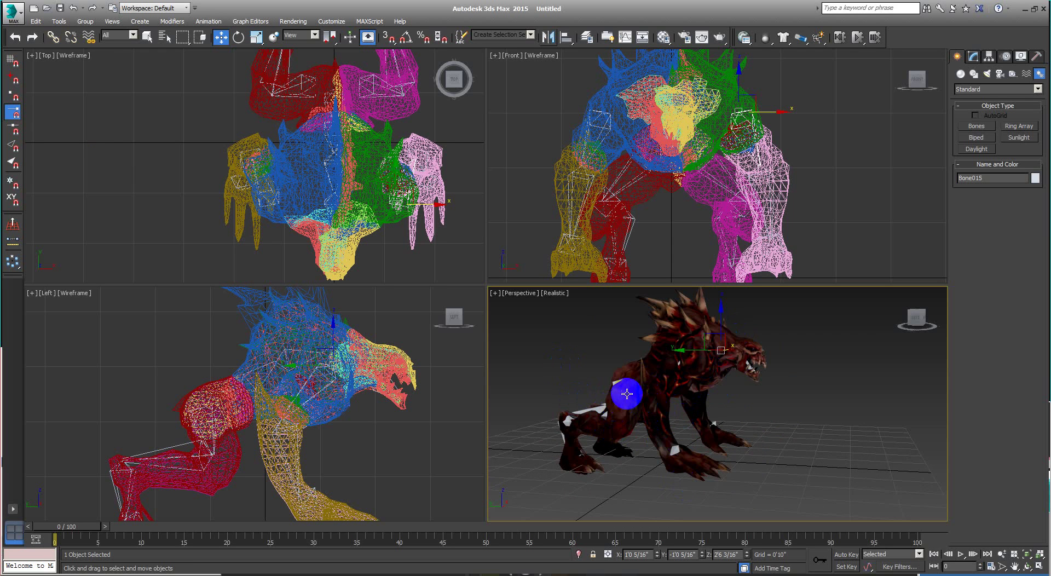
key(q)
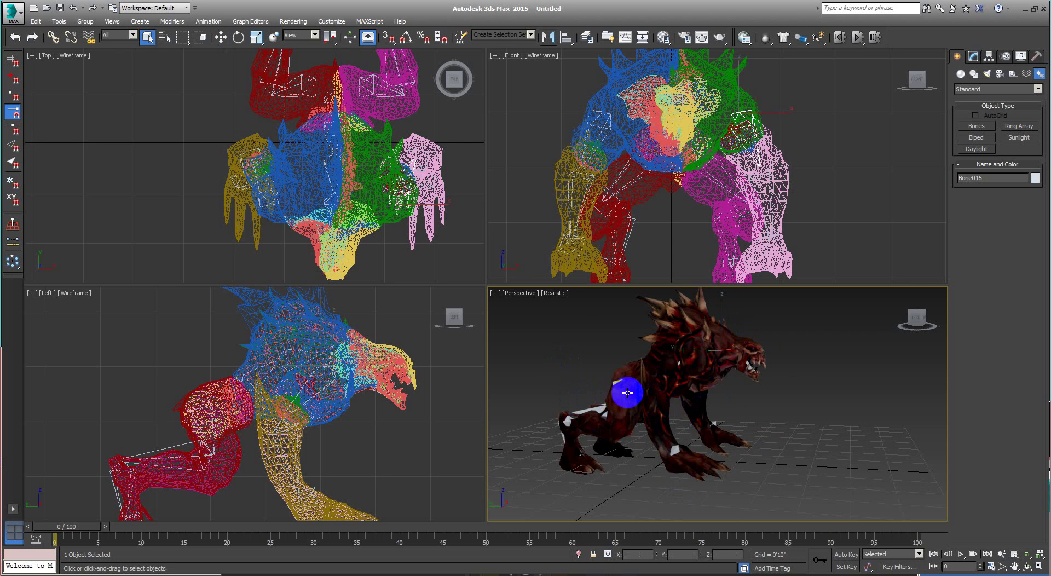
alt+middle_drag(630, 387, 731, 424)
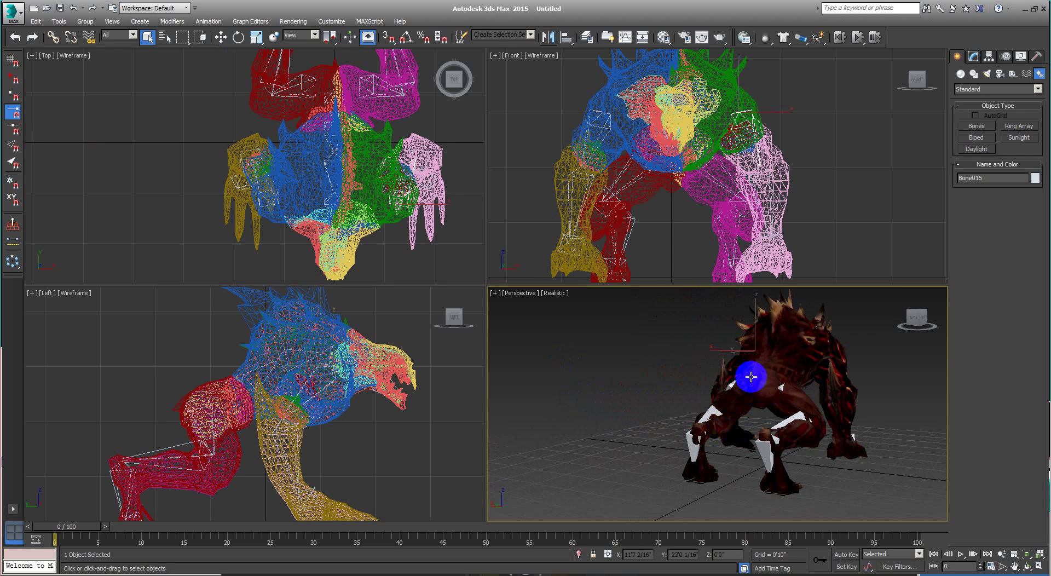
click(758, 378)
alt+middle_drag(764, 406, 849, 399)
ctrl+click(846, 392)
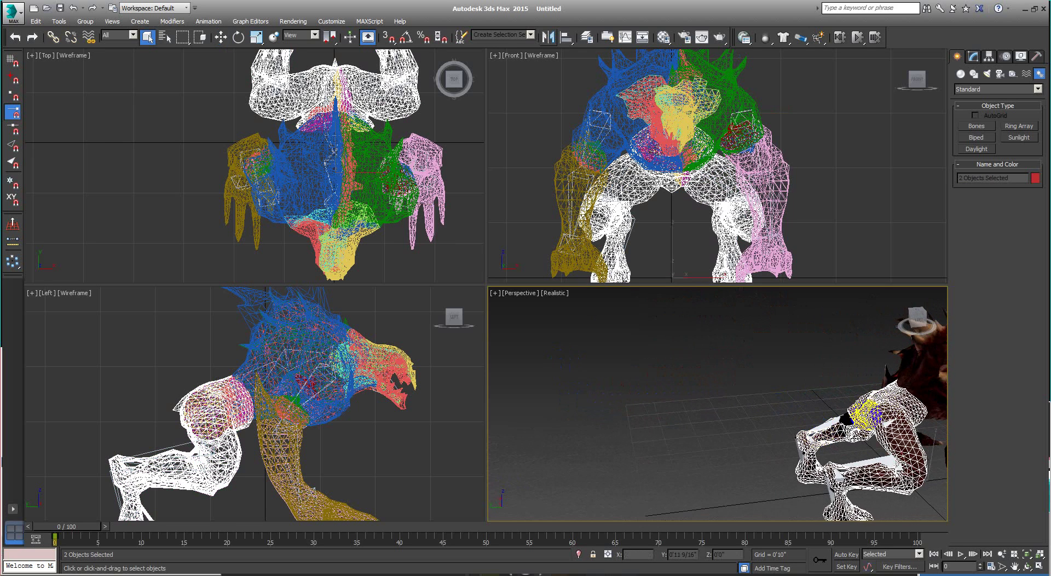
ctrl+click(926, 392)
- Add the green part, three more mesh parts and the arm mesh, then hide the selection
mouse_move(961, 404)
alt+middle_down()
mouse_move(824, 493)
mouse_move(731, 375)
alt+middle_up()
ctrl+click(766, 462)
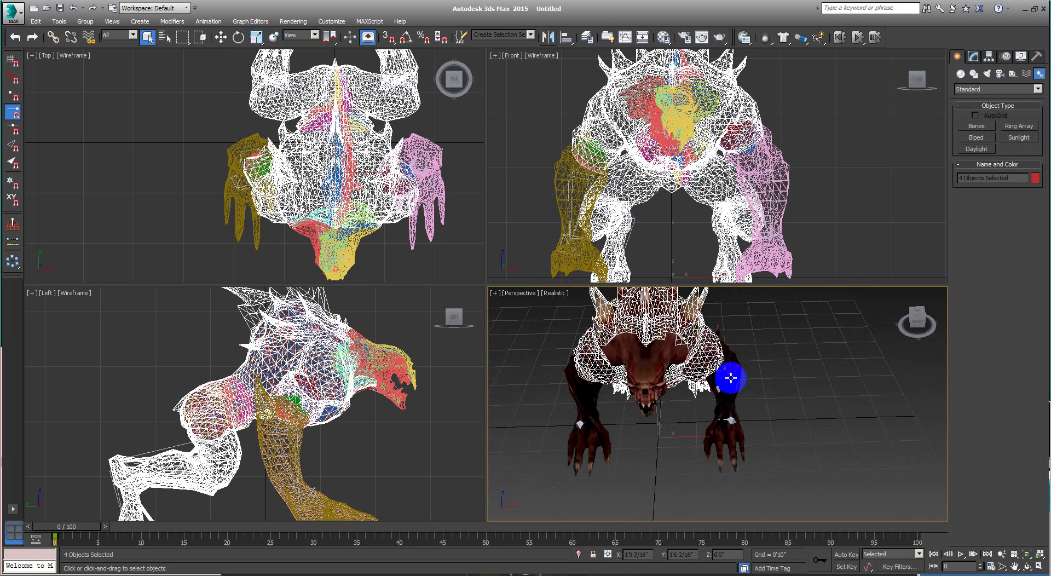
ctrl+click(729, 370)
ctrl+click(634, 364)
ctrl+click(622, 352)
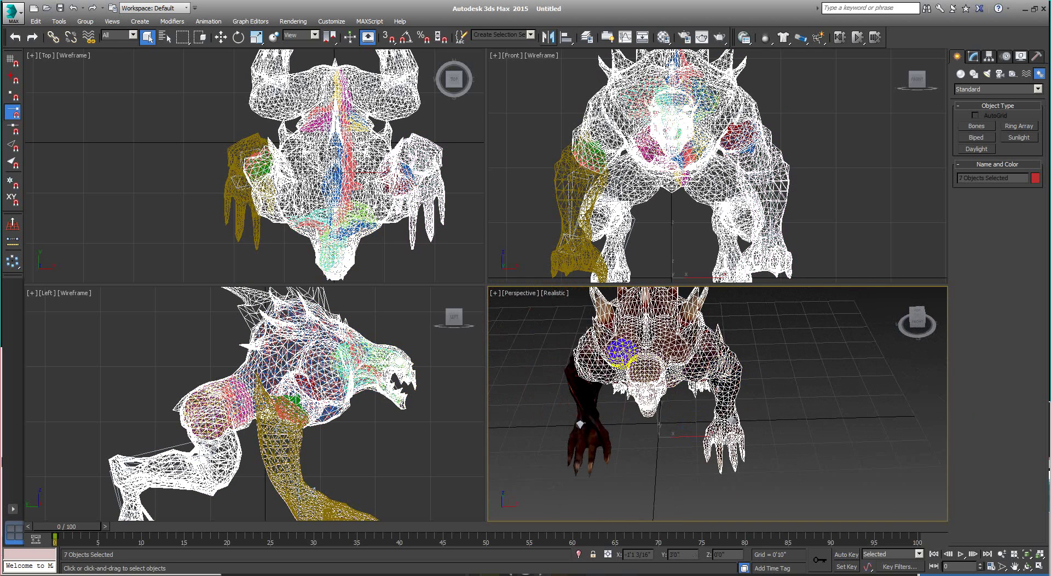
ctrl+click(582, 443)
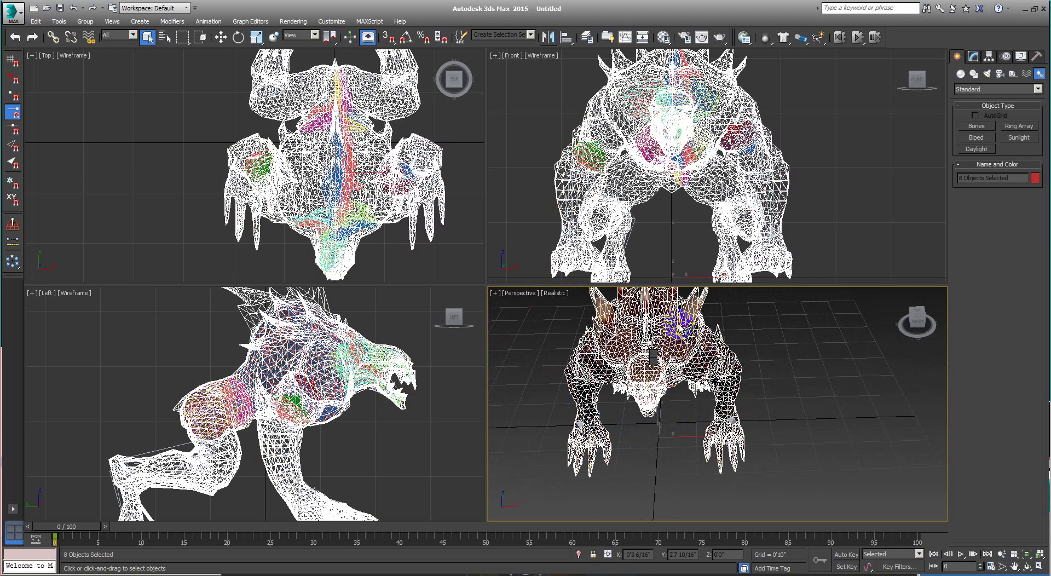
key(alt+h)
mouse_move(680, 356)
alt+middle_down()
mouse_move(757, 415)
mouse_move(765, 437)
mouse_move(737, 368)
mouse_move(806, 391)
mouse_move(898, 382)
mouse_move(743, 370)
mouse_move(673, 422)
mouse_move(750, 409)
mouse_move(810, 425)
mouse_move(819, 369)
alt+middle_up()
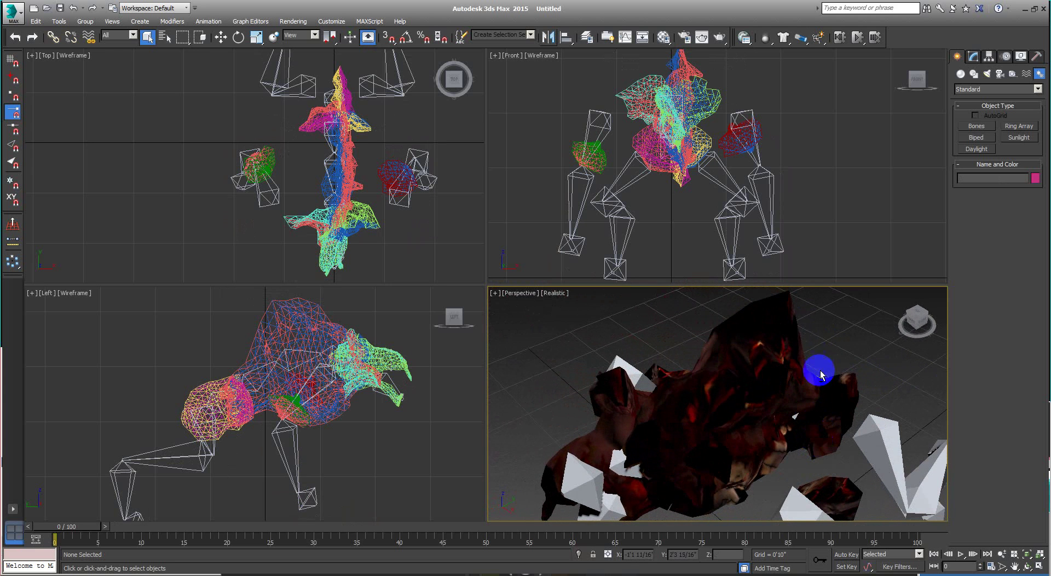
- Remove the DrawCall_1563 mesh, select DrawCall_1562, and check the hidden-objects list without unhiding
click(768, 316)
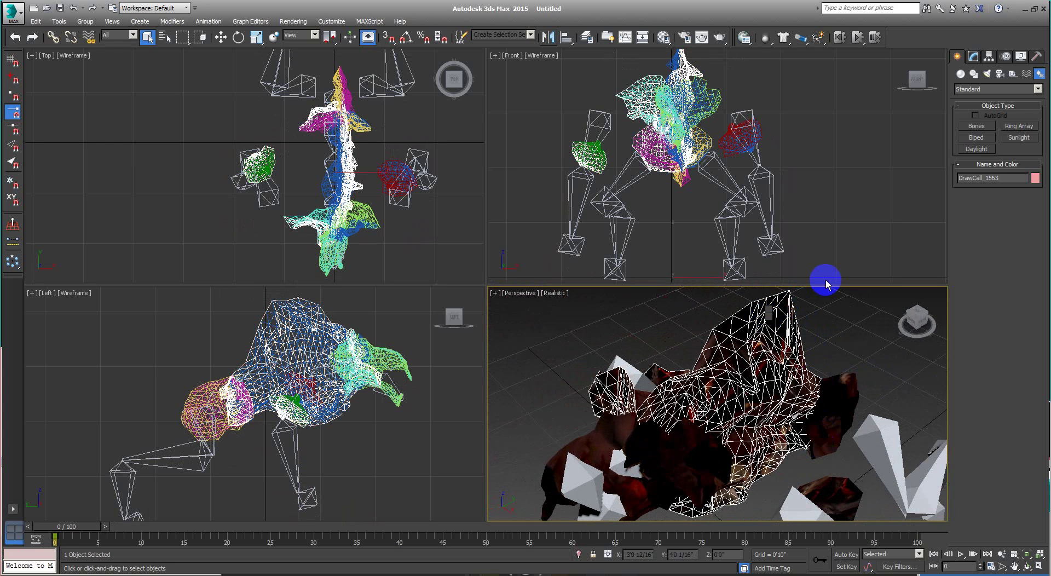
key(Delete)
click(824, 421)
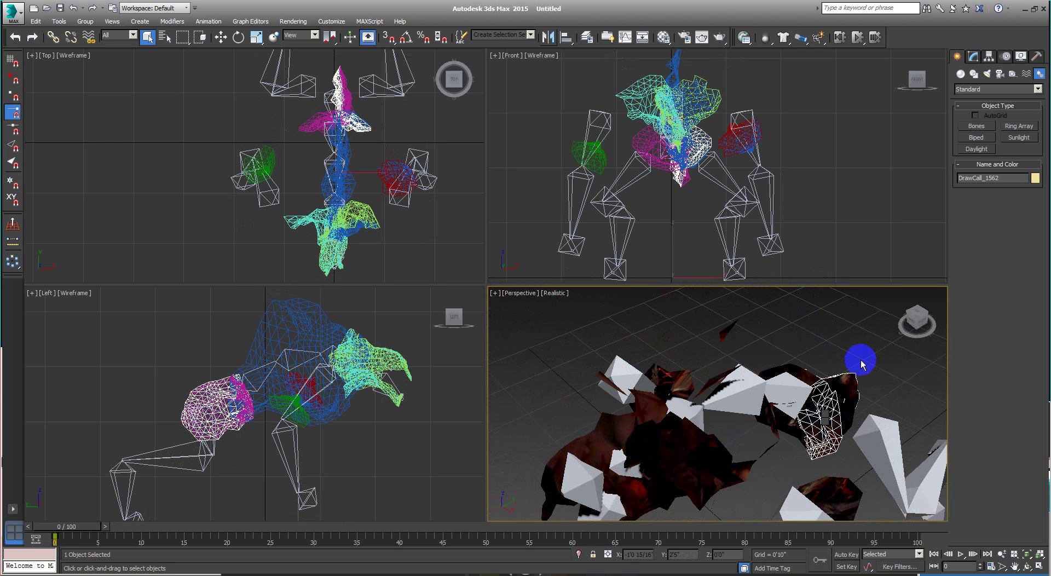
key(h)
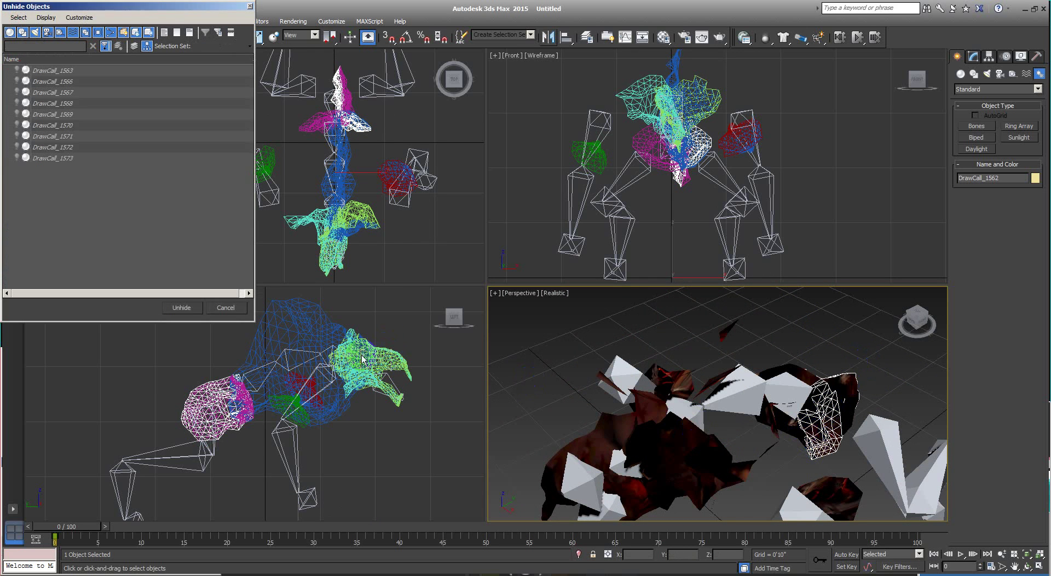
click(233, 310)
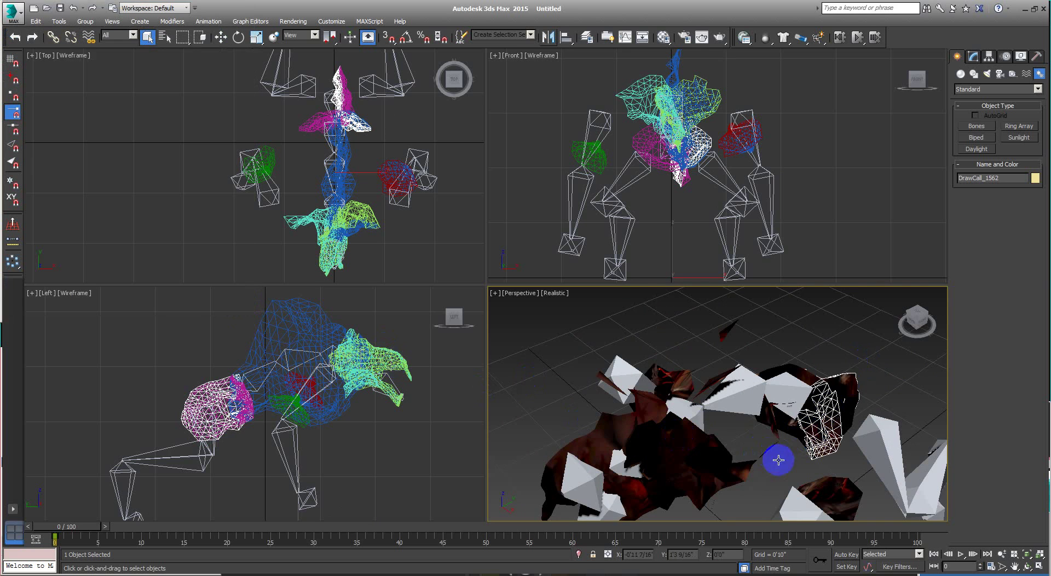
- Delete five leftover DrawCall meshes, including DrawCall_1563
middle_drag(774, 452, 769, 422)
click(769, 423)
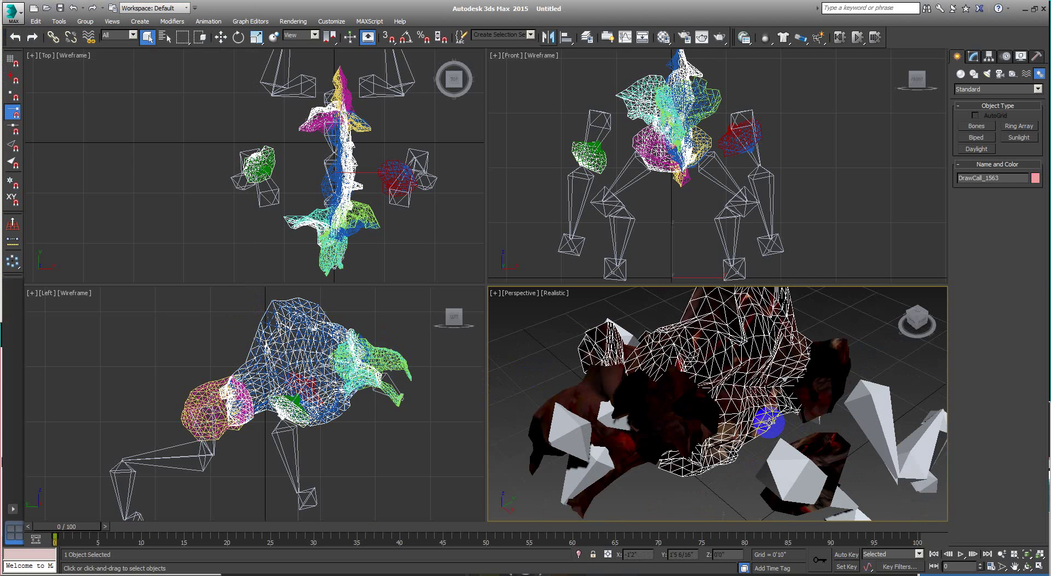
ctrl+click(825, 362)
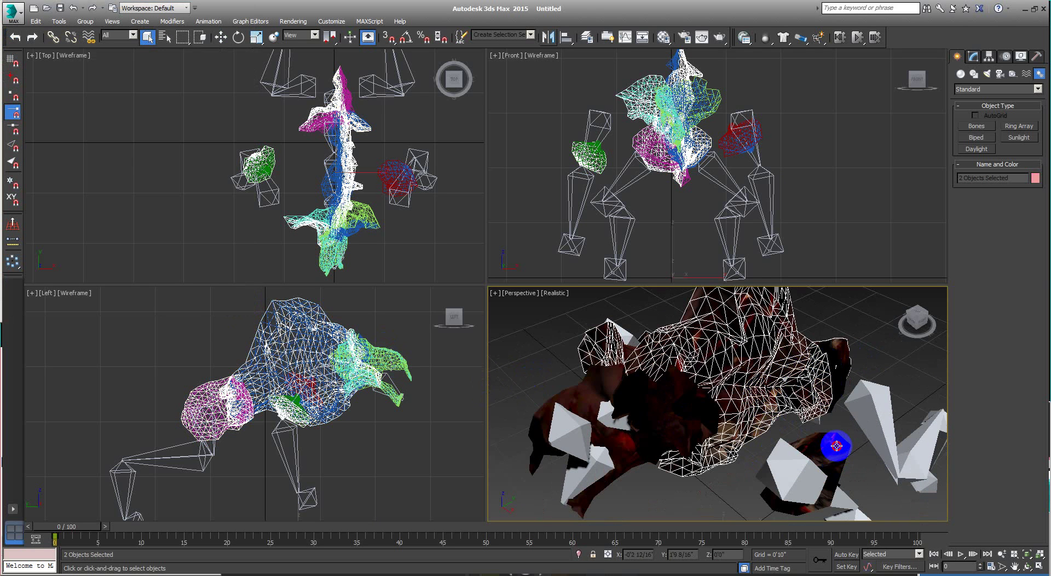
ctrl+click(833, 446)
ctrl+click(664, 411)
ctrl+click(586, 401)
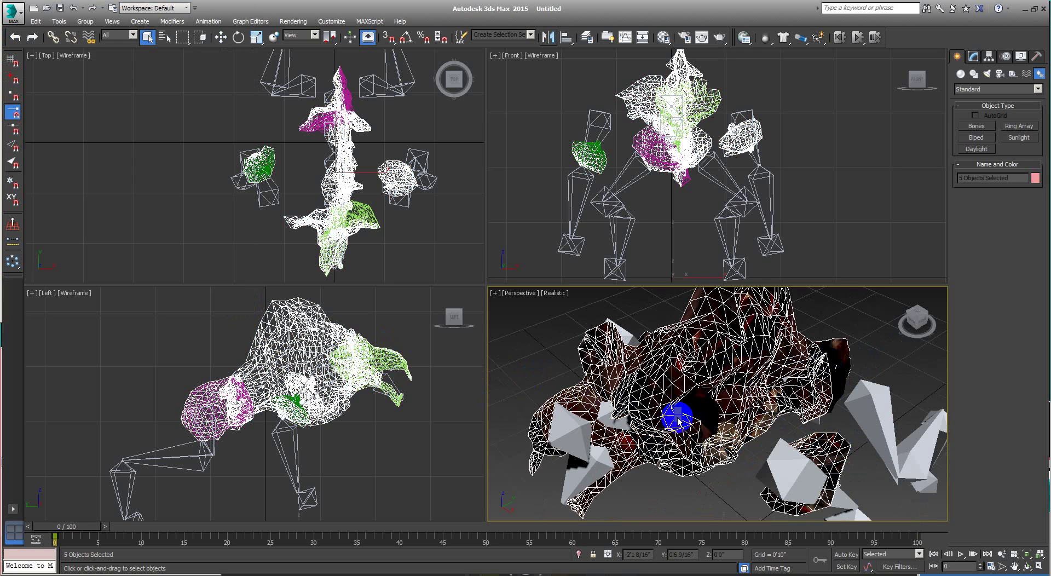
key(Delete)
- Delete the DrawCall_1564 mesh, zoom extents on the skeleton, and select all objects
mouse_move(657, 427)
alt+middle_down()
mouse_move(755, 395)
mouse_move(778, 442)
mouse_move(741, 378)
alt+middle_up()
click(740, 379)
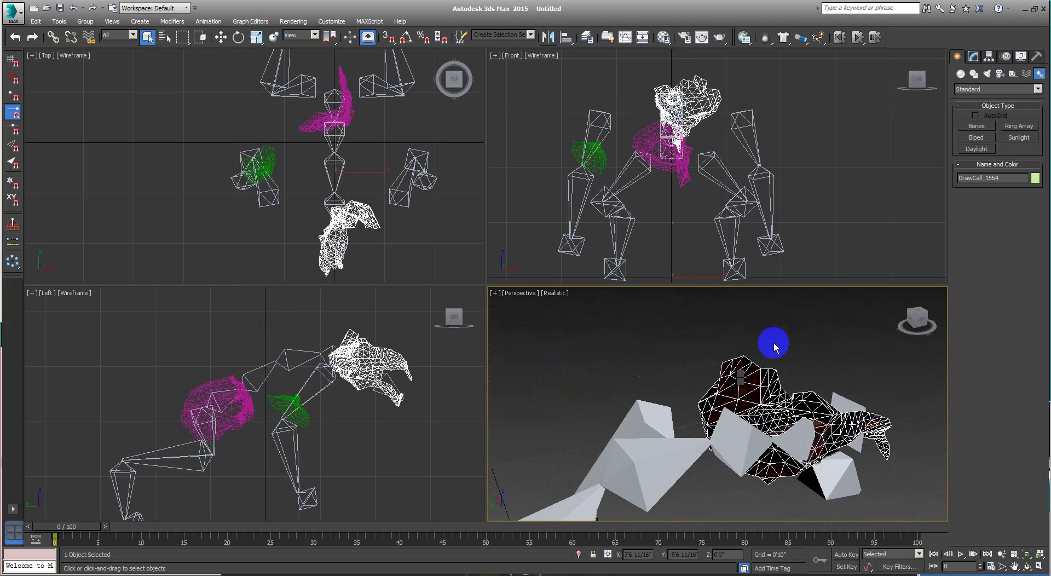
key(Delete)
mouse_move(761, 399)
middle_down()
mouse_move(801, 454)
mouse_move(695, 434)
mouse_move(716, 442)
mouse_move(629, 449)
mouse_move(712, 437)
middle_up()
scroll(799, 444, down, 3)
key(z)
key(ctrl+a)
- Box-select the front and hind leg bones in the Left viewport, leaving out the hind foot bones
drag(421, 342, 328, 403)
drag(314, 446, 108, 496)
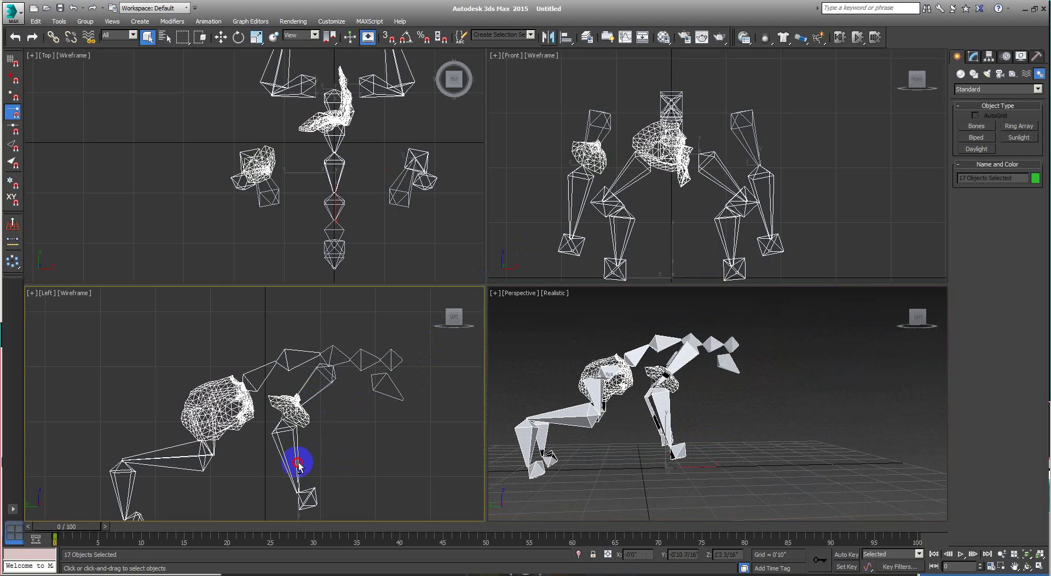
middle_drag(187, 486, 195, 452)
alt+drag(152, 482, 129, 507)
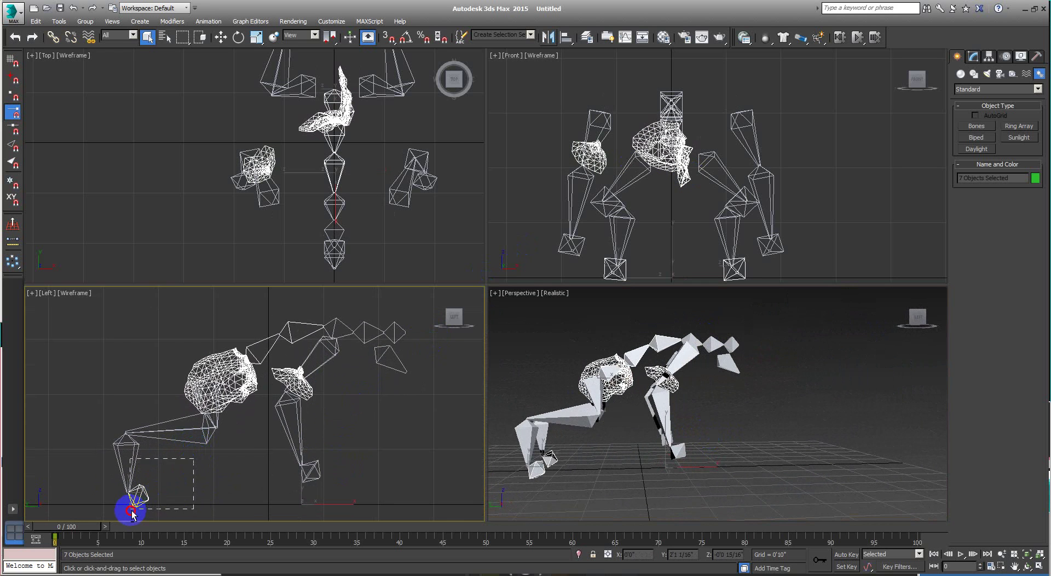
alt+middle_drag(681, 469, 656, 476)
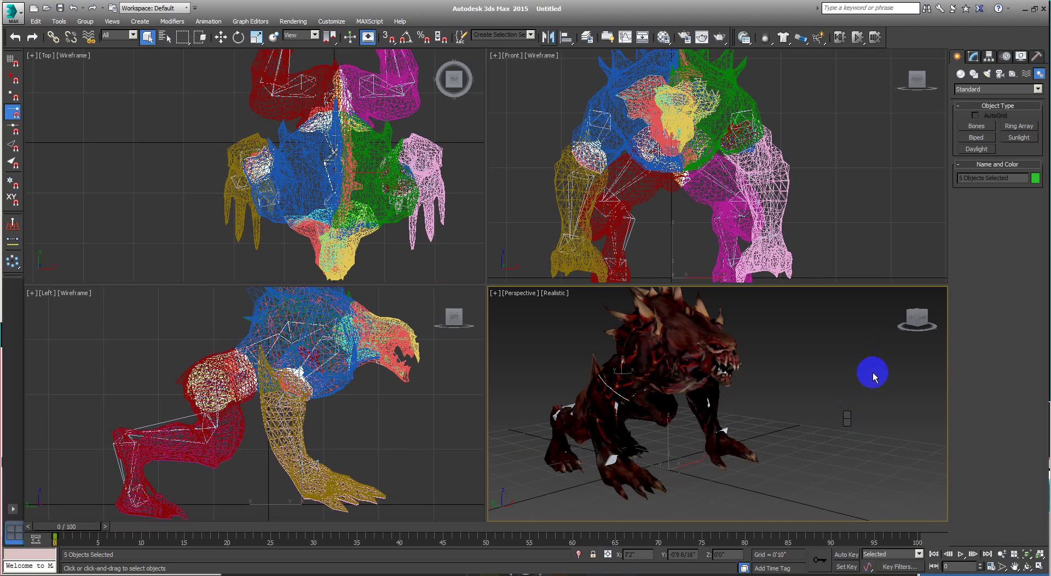
- Select the head, body and back meshes plus the yellow, pink and red leg meshes
click(725, 339)
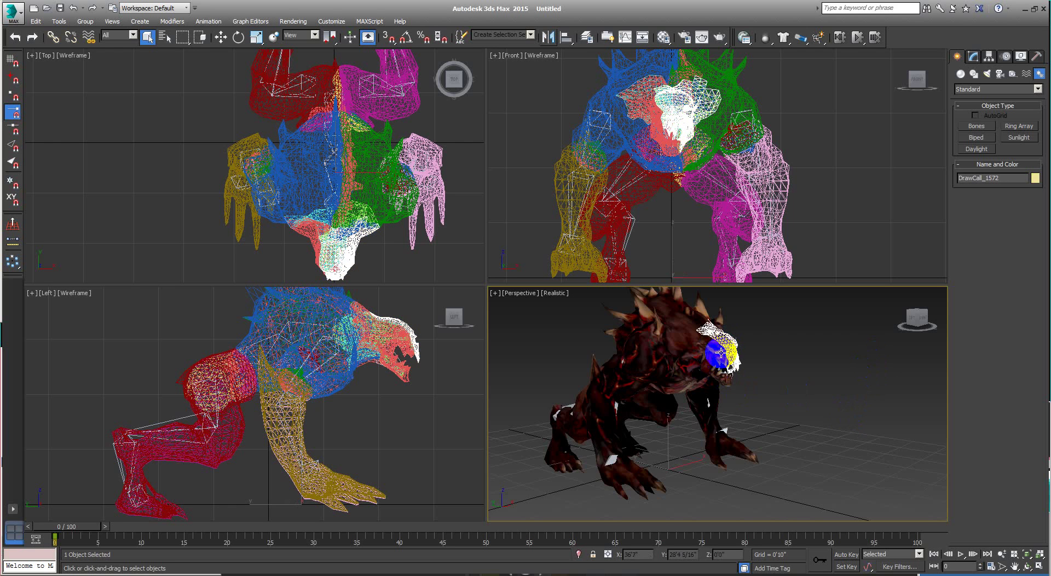
ctrl+click(666, 300)
ctrl+click(602, 415)
ctrl+click(602, 415)
ctrl+click(709, 417)
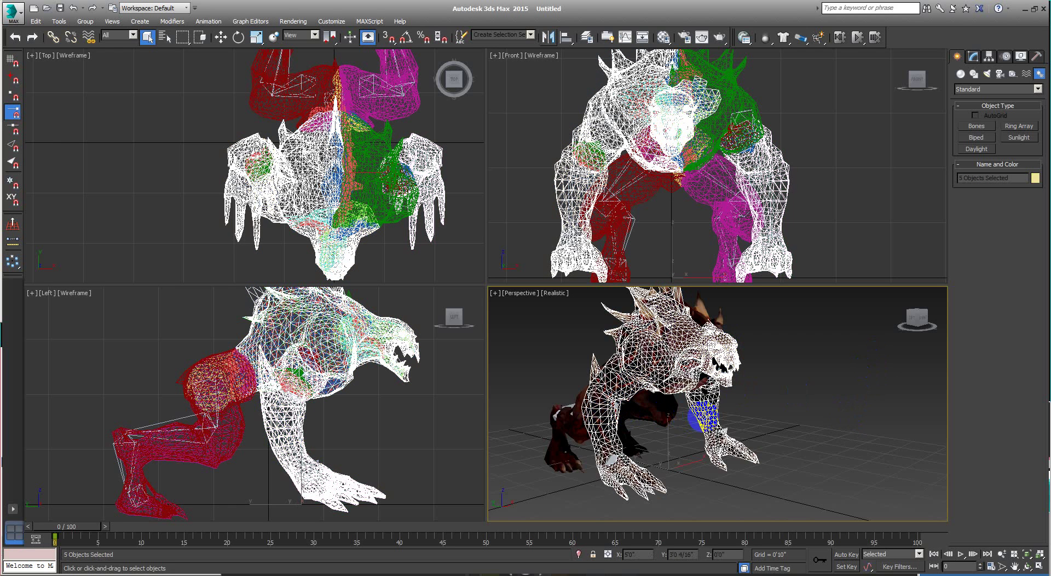
mouse_move(759, 428)
alt+middle_down()
mouse_move(668, 429)
mouse_move(734, 371)
alt+middle_up()
ctrl+click(735, 372)
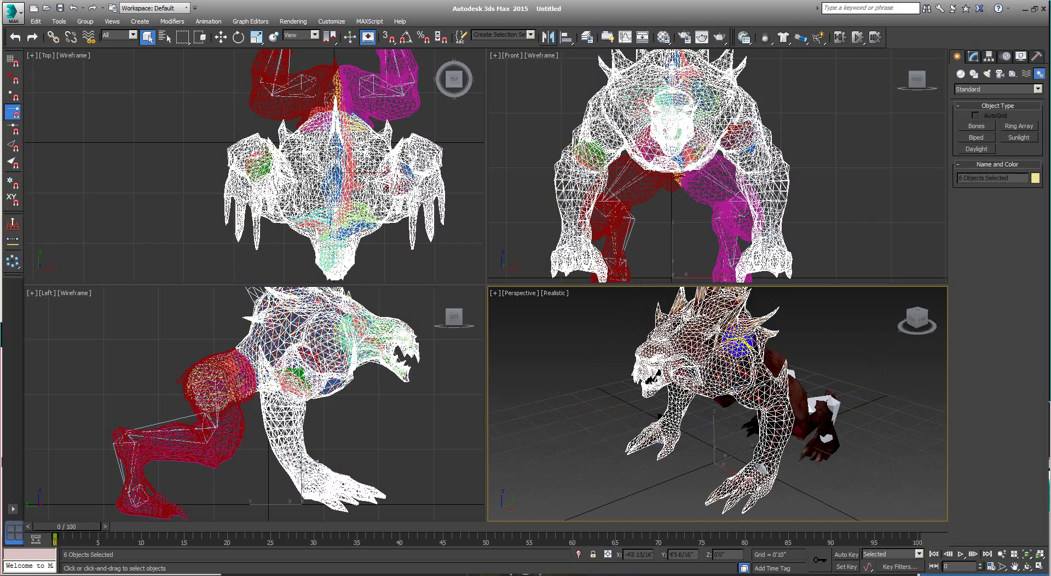
alt+middle_drag(804, 399, 732, 404)
ctrl+click(767, 405)
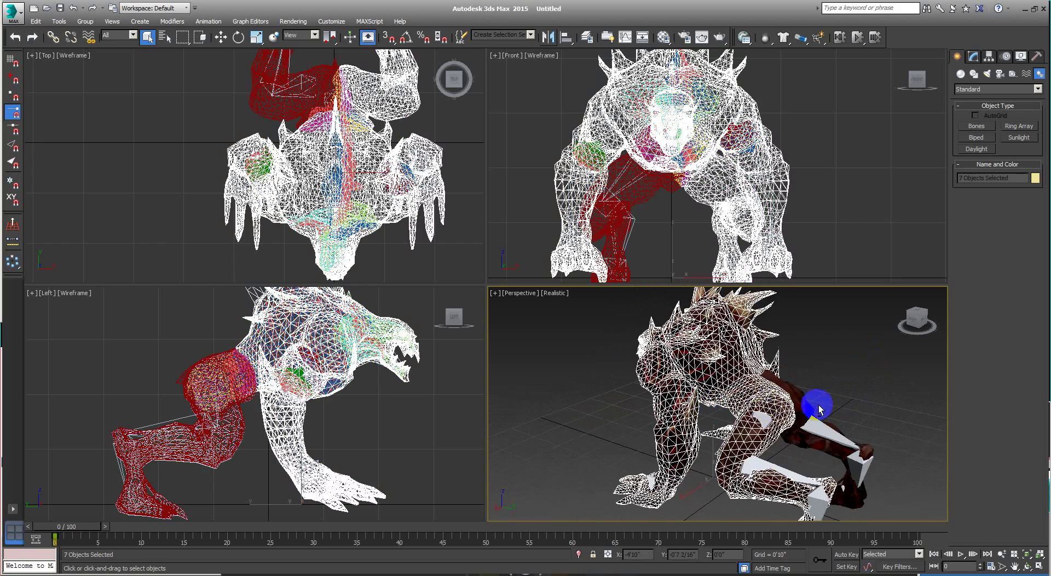
alt+middle_drag(815, 404, 693, 406)
ctrl+click(693, 406)
mouse_move(739, 438)
alt+middle_down()
mouse_move(809, 450)
mouse_move(730, 359)
mouse_move(608, 326)
mouse_move(586, 384)
mouse_move(553, 408)
mouse_move(697, 461)
mouse_move(774, 388)
alt+middle_up()
- Check the jaw, head and legs from several angles, then hide the eight selected meshes
scroll(680, 435, up, 3)
scroll(676, 441, up, 2)
scroll(684, 407, up, 2)
scroll(683, 407, down, 1)
scroll(692, 383, down, 3)
scroll(687, 464, down, 1)
scroll(692, 455, down, 1)
scroll(692, 448, up, 2)
scroll(652, 383, up, 2)
scroll(653, 393, down, 1)
scroll(710, 435, down, 1)
scroll(710, 434, up, 2)
mouse_move(669, 451)
alt+middle_down()
mouse_move(957, 321)
mouse_move(802, 369)
mouse_move(720, 463)
alt+middle_up()
scroll(720, 464, down, 3)
mouse_move(812, 395)
alt+middle_down()
mouse_move(755, 437)
mouse_move(840, 459)
mouse_move(821, 434)
alt+middle_up()
scroll(755, 438, up, 2)
scroll(747, 375, down, 2)
alt+middle_drag(746, 375, 746, 394)
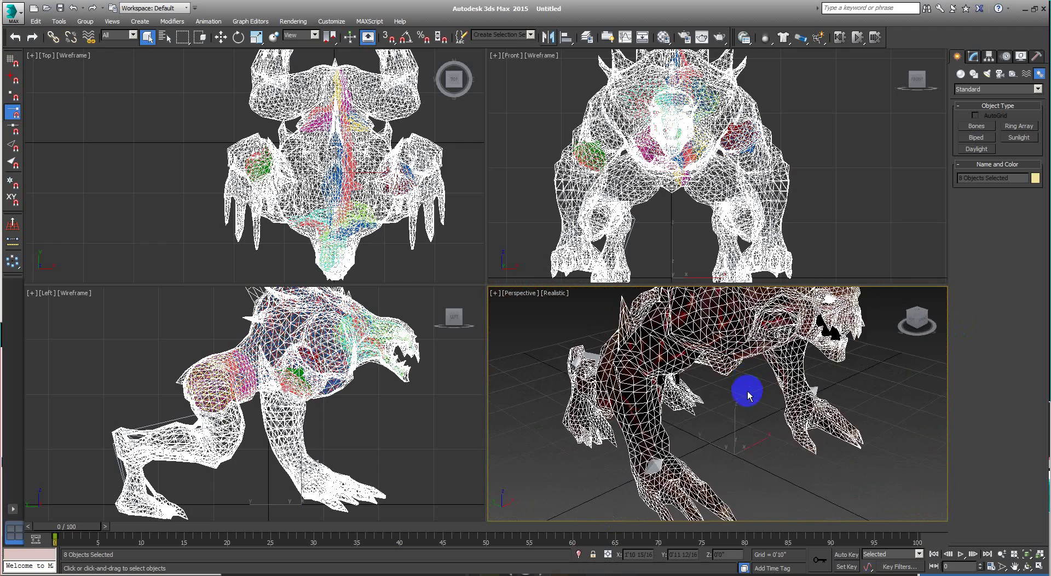
scroll(746, 394, up, 1)
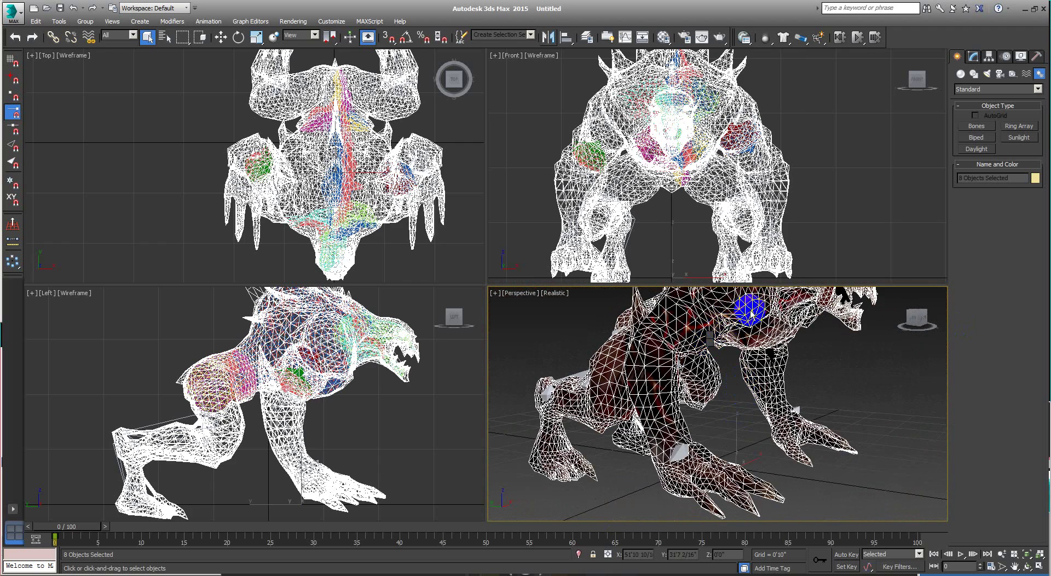
key(Delete)
alt+middle_drag(746, 385, 744, 469)
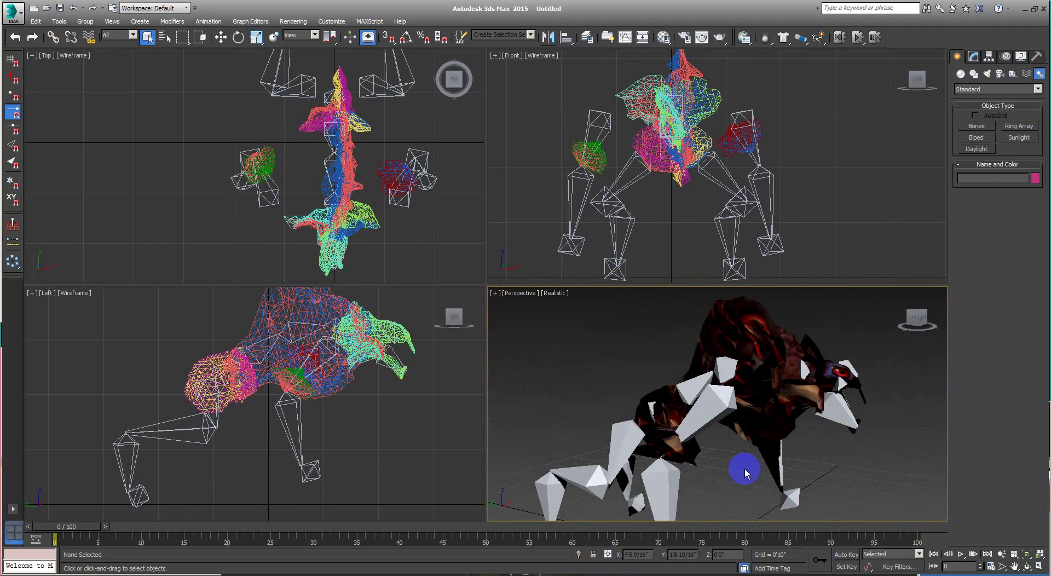
- Select everything, then deselect the leg bones, the left hand part and another creature part
key(ctrl+a)
middle_click(740, 241)
middle_drag(740, 240, 783, 225)
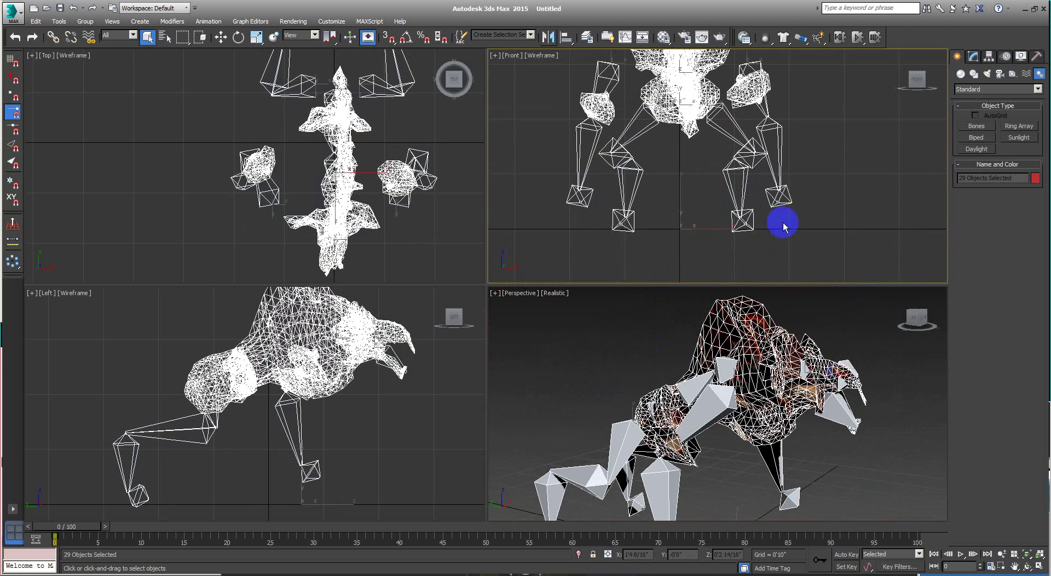
mouse_move(786, 260)
alt+mouse_down()
mouse_move(555, 216)
mouse_move(551, 136)
alt+mouse_up()
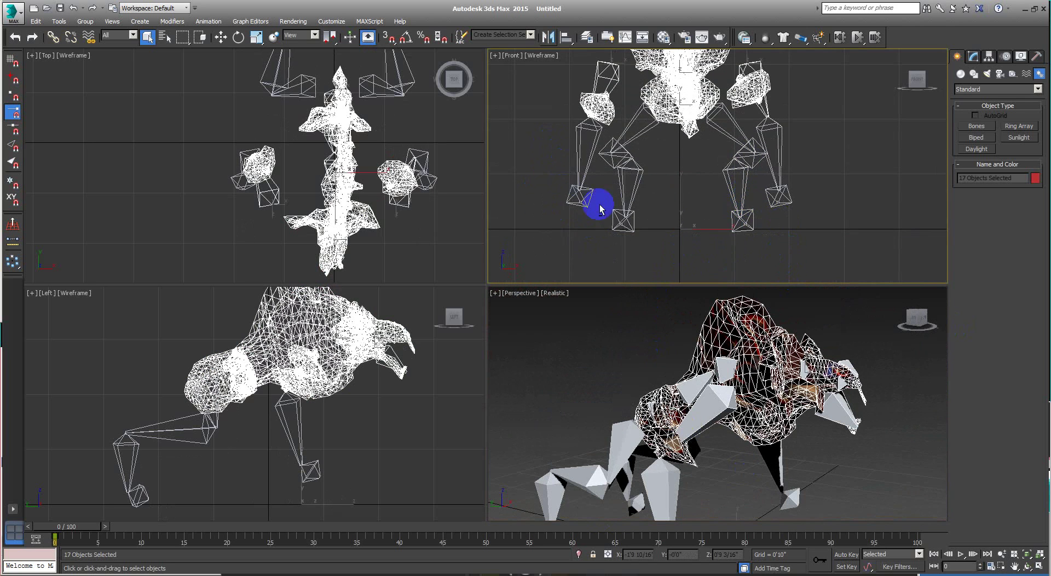
middle_drag(685, 176, 697, 271)
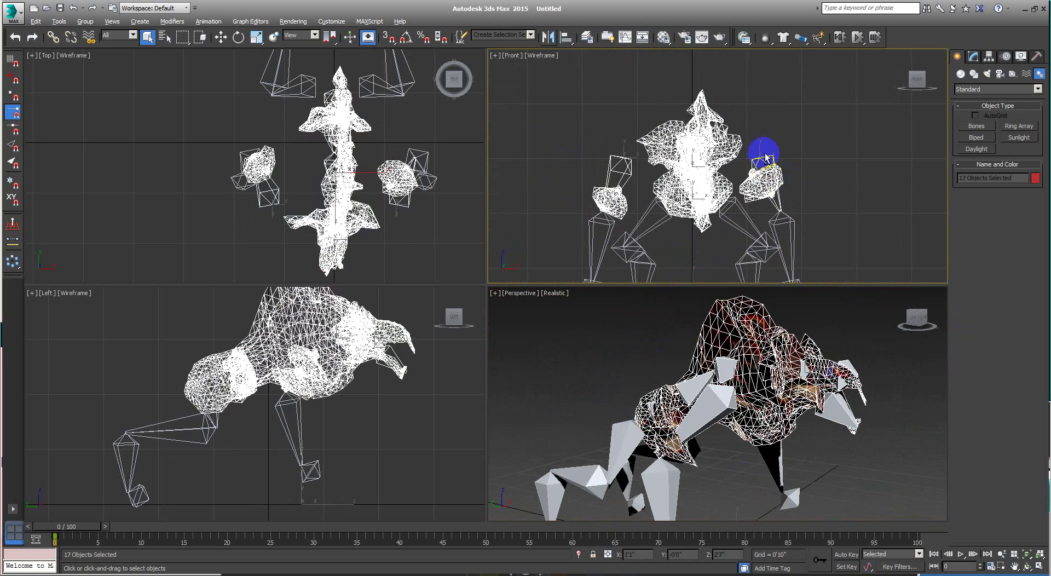
alt+click(631, 156)
middle_drag(424, 353, 387, 429)
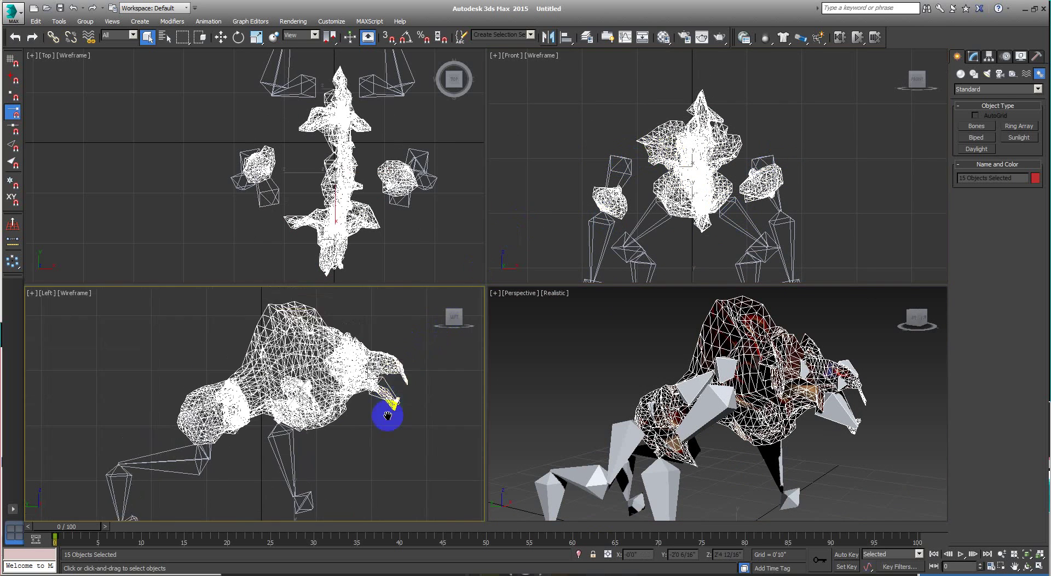
alt+click(350, 156)
- Deselect the two meshes beside the creature's neck
scroll(333, 110, up, 2)
scroll(333, 110, up, 3)
scroll(333, 110, down, 2)
scroll(332, 110, down, 2)
scroll(333, 110, up, 3)
scroll(332, 110, up, 2)
scroll(333, 110, up, 2)
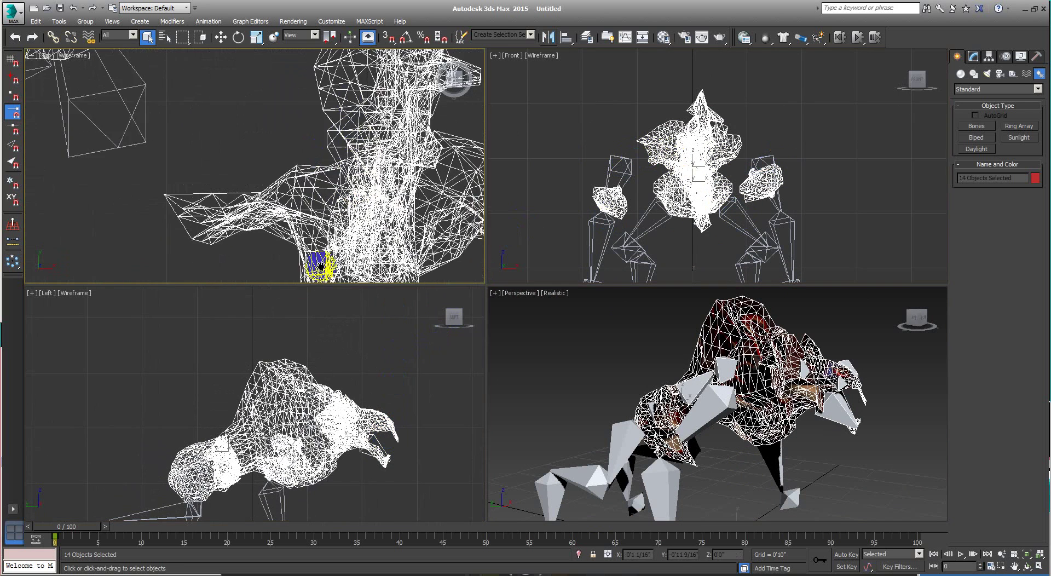
scroll(333, 110, up, 1)
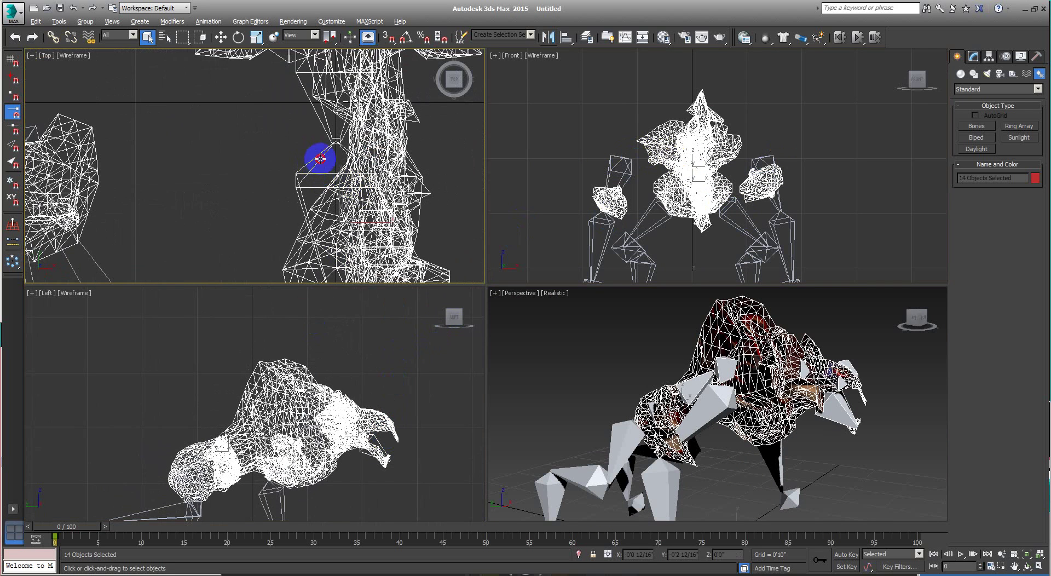
alt+click(320, 158)
alt+click(328, 125)
scroll(325, 117, down, 3)
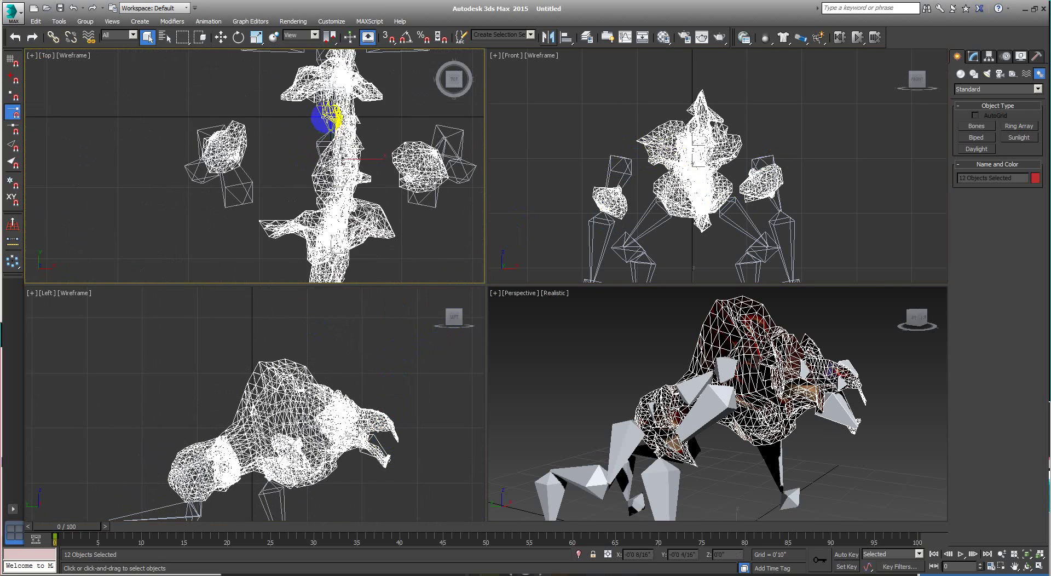
scroll(339, 235, up, 2)
scroll(364, 371, up, 2)
scroll(328, 375, up, 2)
scroll(326, 379, up, 2)
- Deselect another part in the side view and centre the yellow-marked part
alt+click(328, 378)
middle_drag(335, 368, 340, 418)
scroll(241, 360, up, 2)
scroll(324, 368, up, 2)
scroll(333, 355, down, 2)
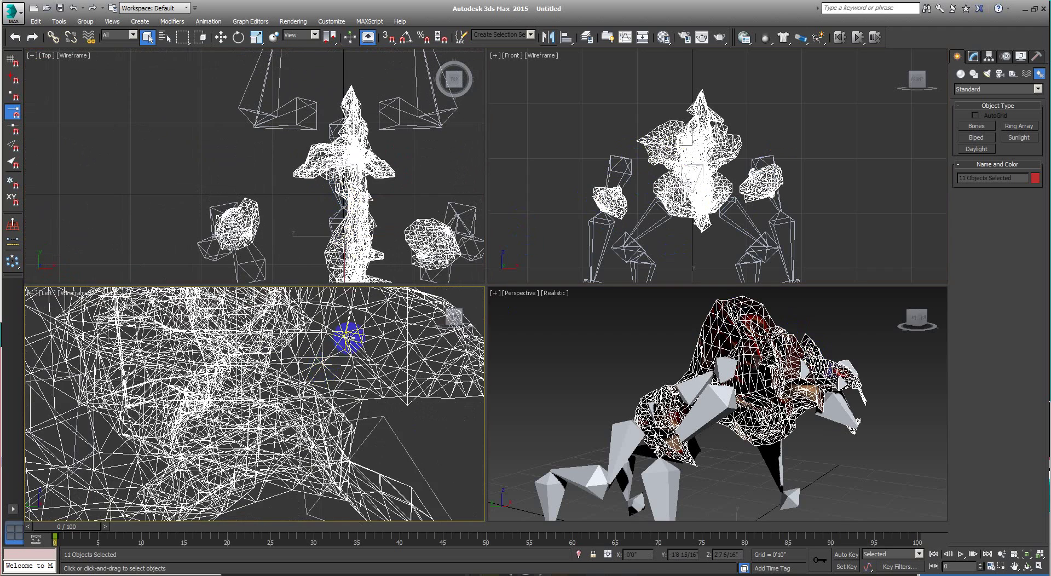
scroll(319, 415, down, 5)
scroll(347, 368, up, 3)
scroll(356, 394, up, 3)
mouse_move(356, 394)
middle_down()
mouse_move(194, 366)
mouse_move(105, 399)
middle_up()
middle_drag(321, 347, 257, 440)
scroll(257, 440, up, 2)
middle_drag(363, 312, 330, 360)
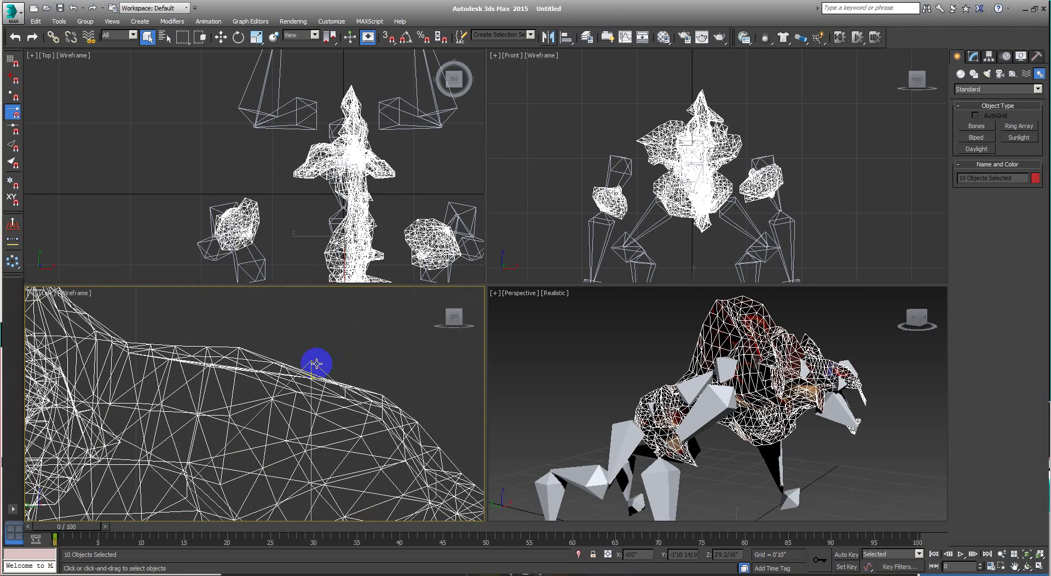
scroll(234, 454, up, 1)
scroll(277, 419, up, 2)
scroll(251, 427, up, 2)
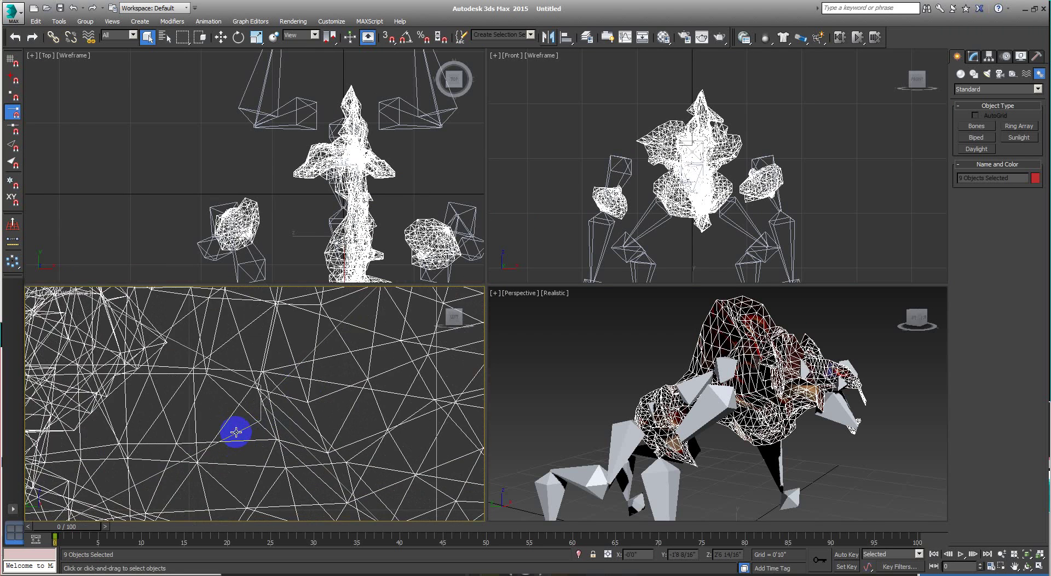
scroll(236, 431, down, 2)
scroll(235, 433, down, 1)
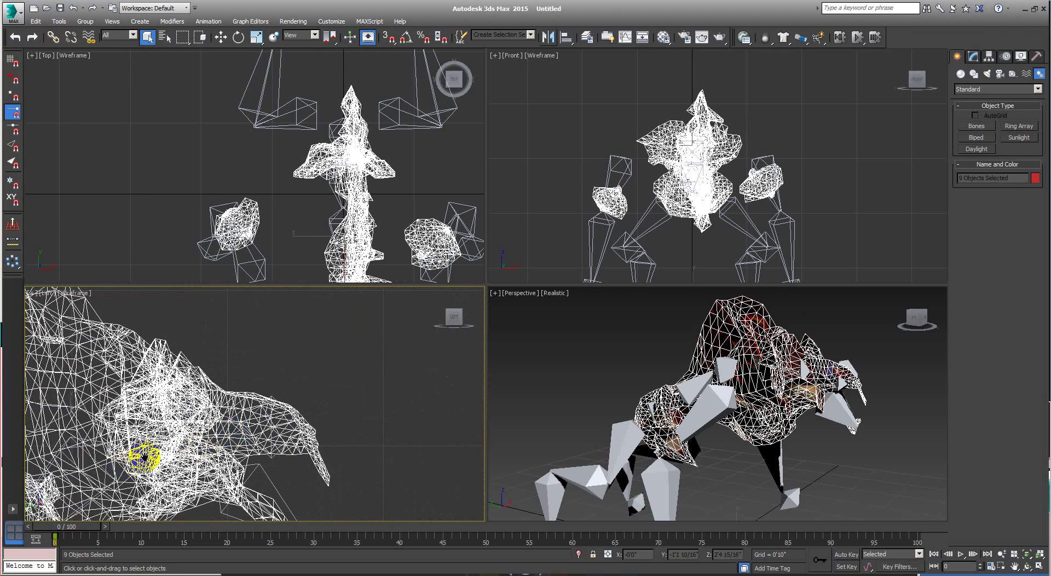
middle_drag(144, 455, 258, 411)
scroll(256, 397, down, 2)
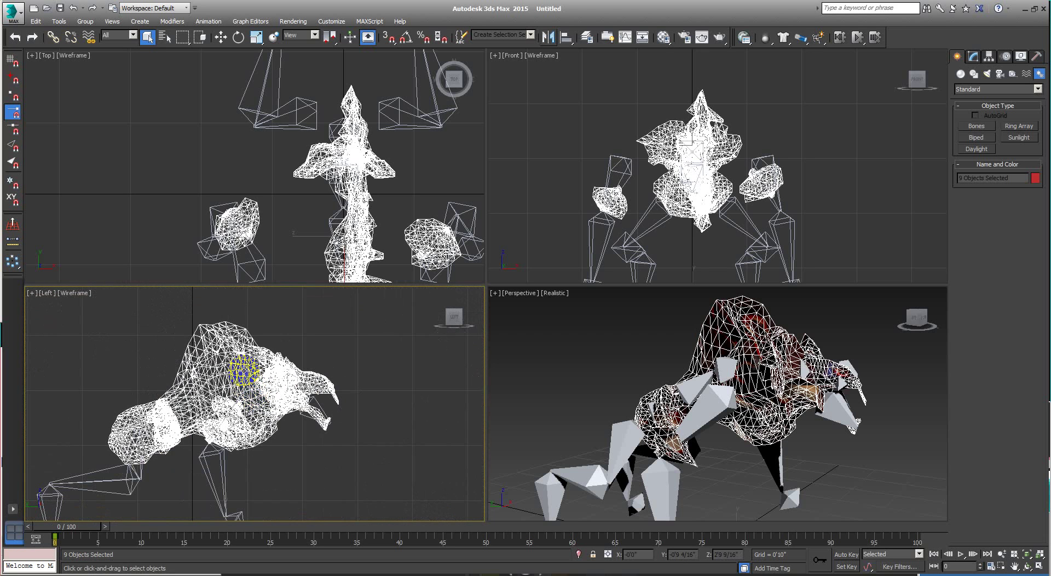
- Test-hide the nine selected meshes, then undo to bring them back
key(Delete)
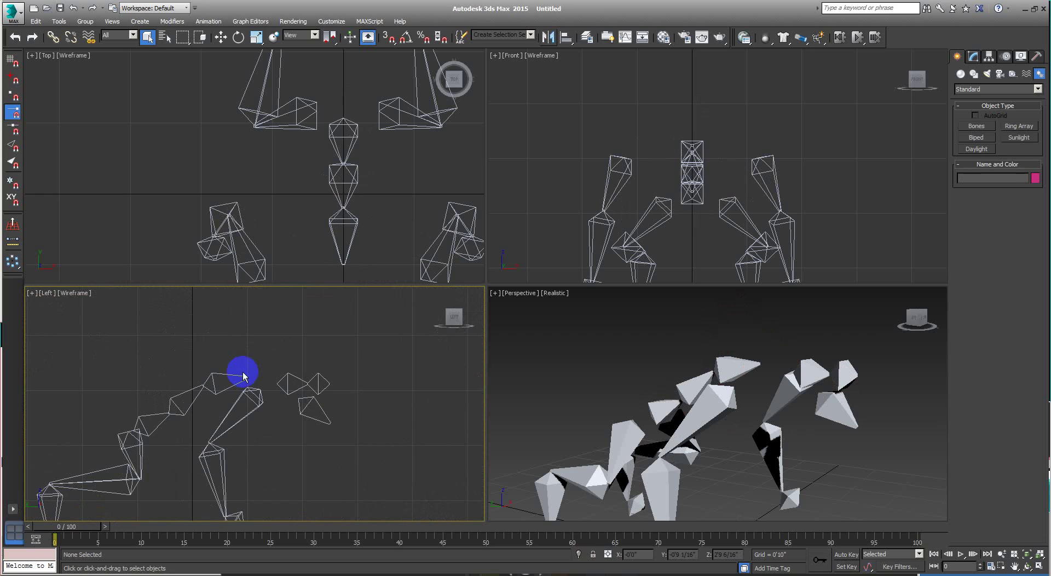
key(ctrl+z)
scroll(262, 381, up, 3)
scroll(258, 383, up, 2)
scroll(270, 411, up, 2)
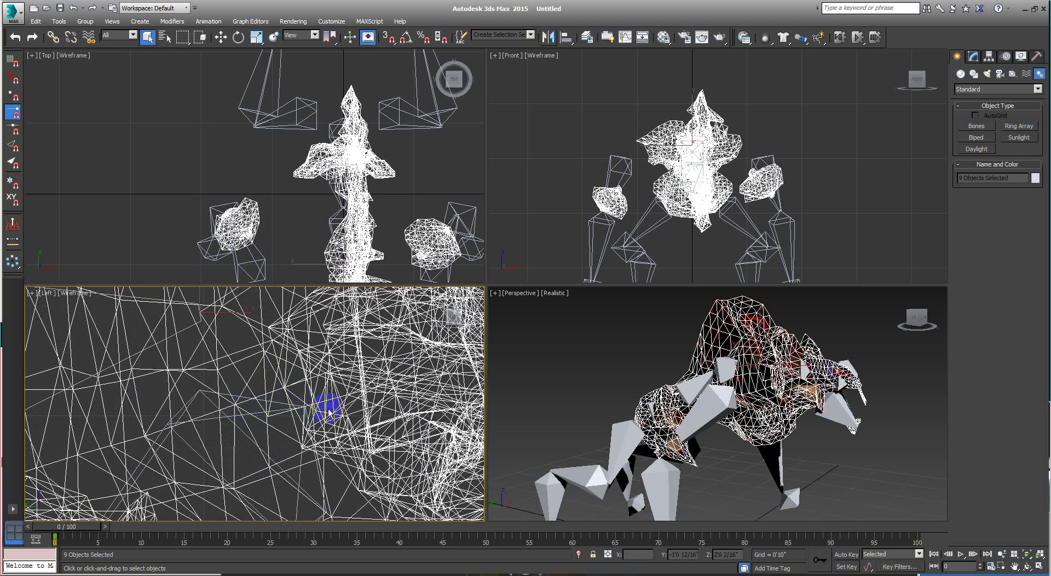
scroll(329, 410, up, 2)
scroll(251, 395, up, 2)
scroll(222, 366, up, 2)
scroll(222, 366, down, 2)
scroll(219, 364, down, 3)
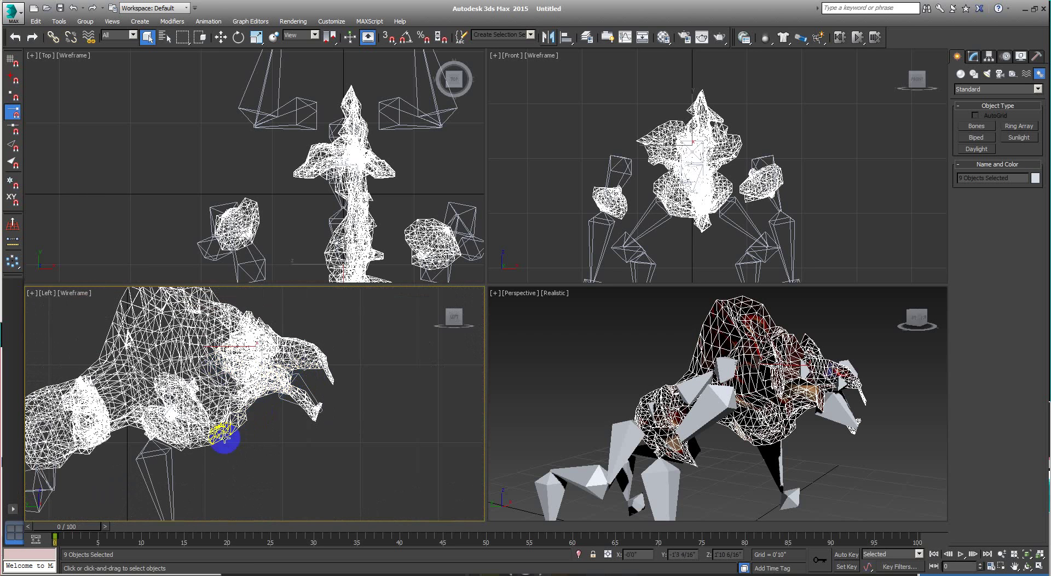
- Deselect the DrawCall_1560 mesh and two more head mesh pieces
alt+click(127, 301)
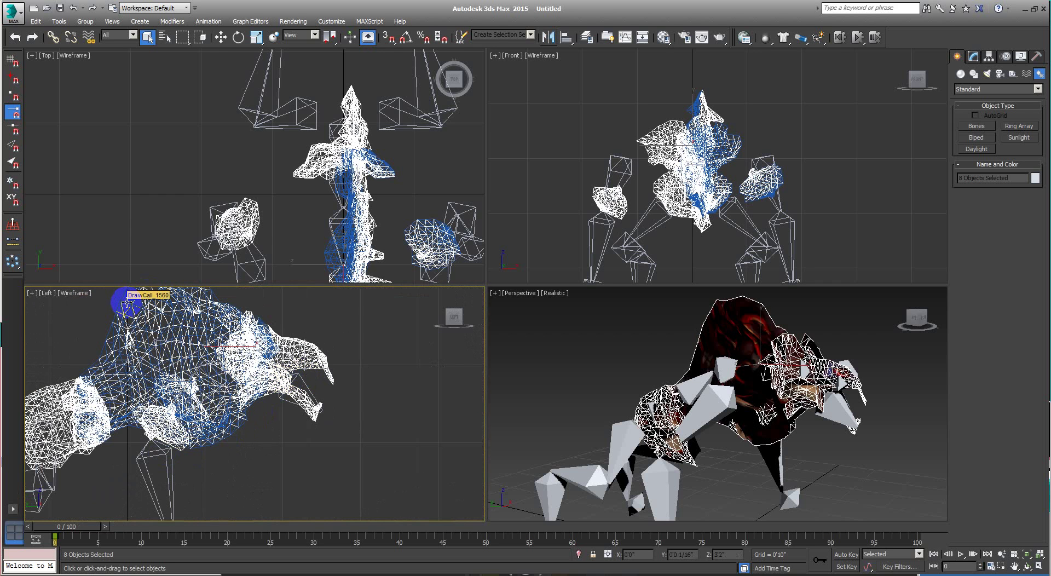
scroll(123, 301, up, 4)
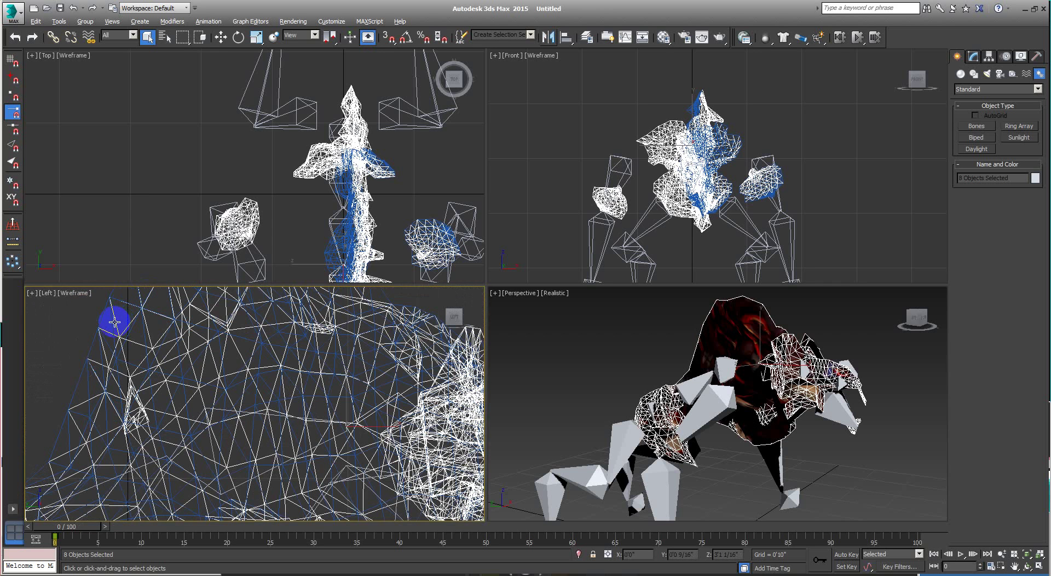
alt+click(115, 322)
scroll(255, 357, down, 3)
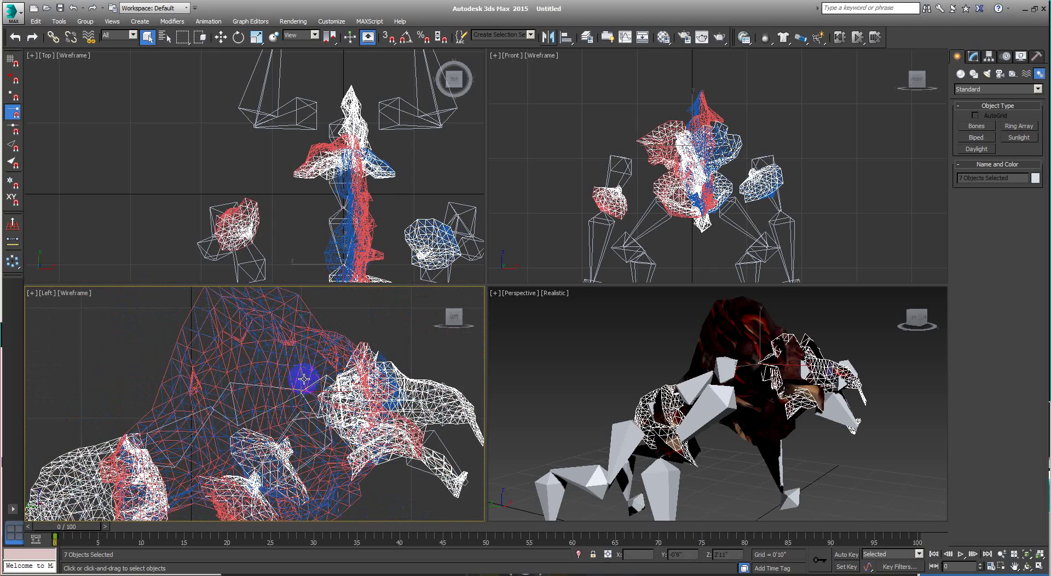
scroll(303, 375, up, 3)
scroll(340, 377, up, 2)
alt+click(315, 364)
scroll(315, 364, down, 3)
scroll(315, 364, down, 1)
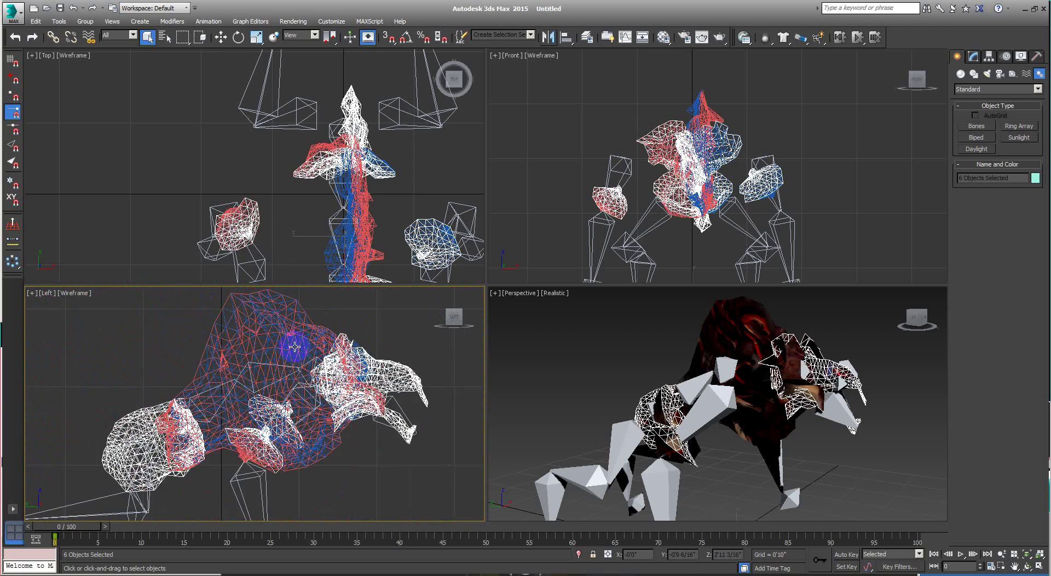
scroll(312, 334, down, 2)
- Hide the eight remaining creature meshes so only the bones are left
key(ctrl+a)
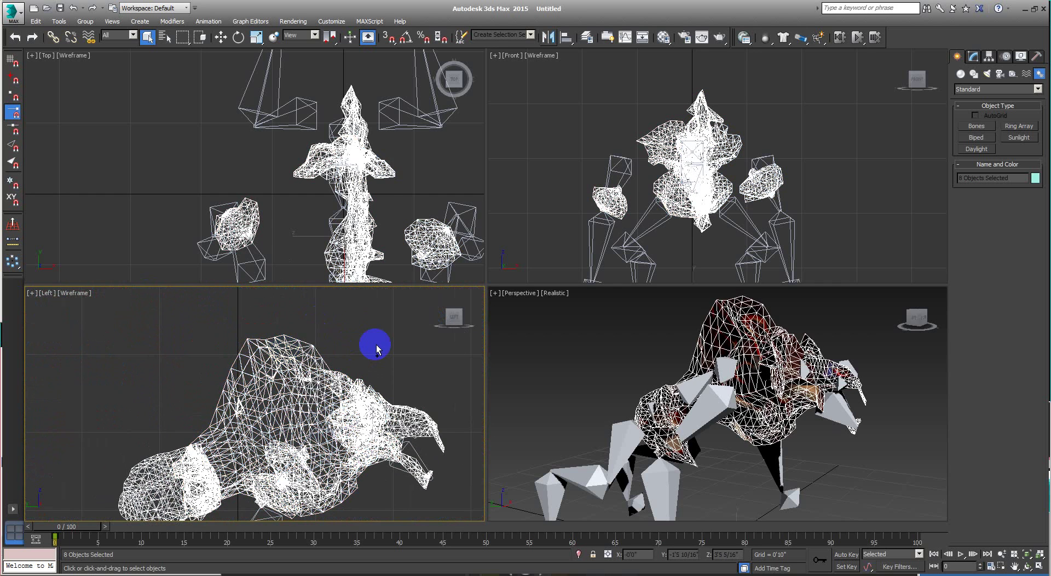
key(Delete)
scroll(392, 398, up, 2)
scroll(363, 405, up, 1)
scroll(353, 418, down, 1)
scroll(345, 395, down, 1)
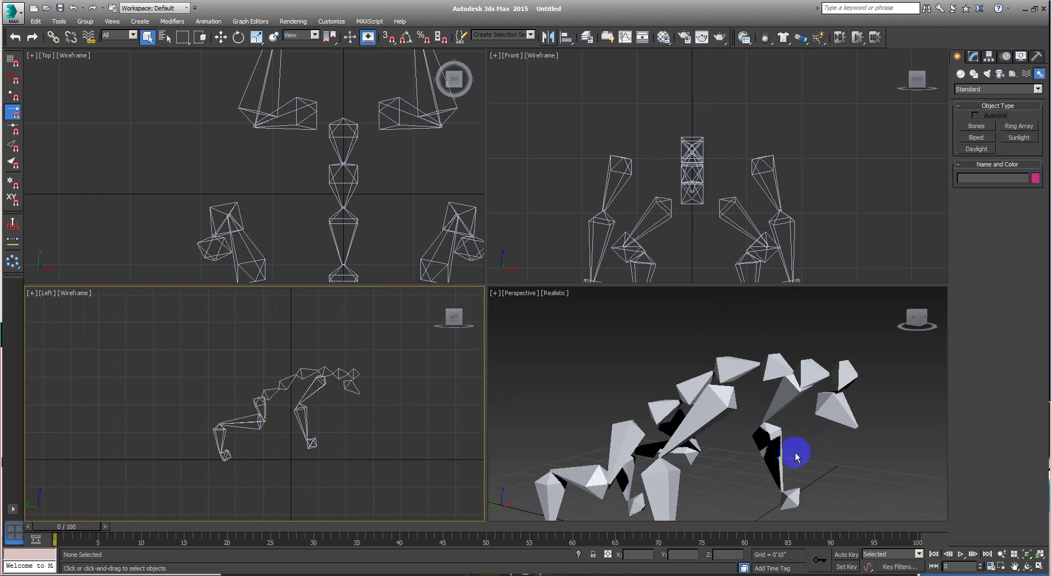
- Maximise the perspective view and frame the skeleton, orbiting to look down on it
middle_drag(795, 451, 756, 434)
key(alt+w)
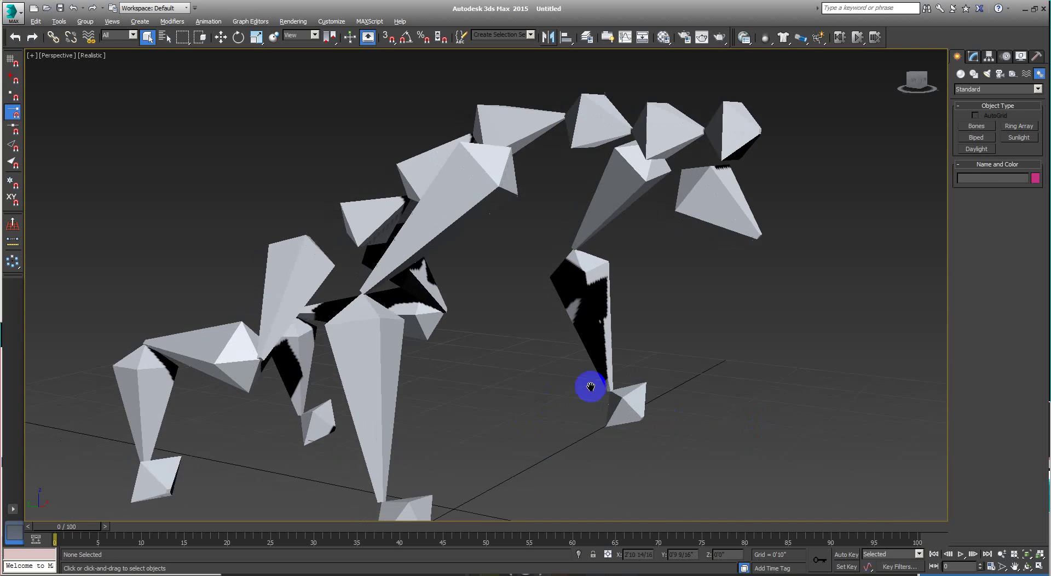
scroll(602, 372, down, 5)
mouse_move(612, 350)
alt+middle_down()
mouse_move(668, 380)
mouse_move(628, 352)
alt+middle_up()
key(z)
mouse_move(465, 327)
alt+middle_down()
mouse_move(594, 340)
mouse_move(664, 394)
alt+middle_up()
scroll(633, 343, down, 3)
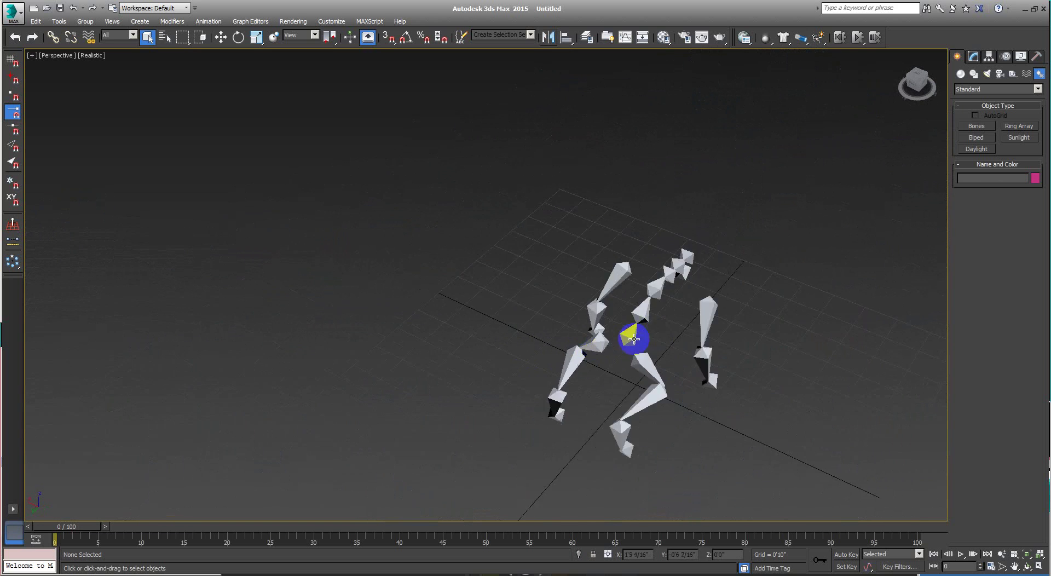
alt+middle_drag(633, 342, 743, 338)
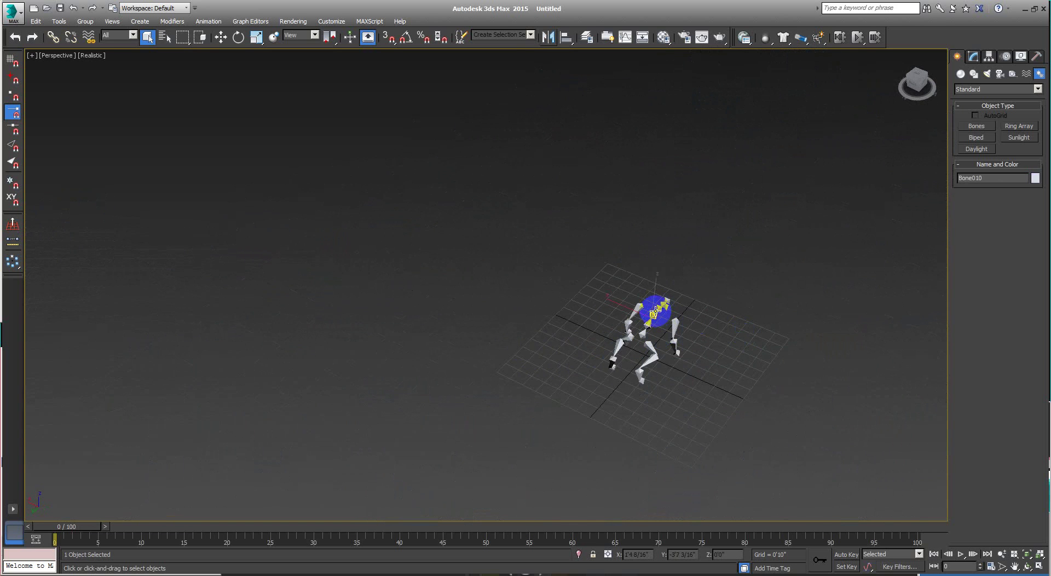
scroll(657, 311, up, 10)
scroll(688, 347, down, 10)
alt+middle_drag(753, 405, 636, 378)
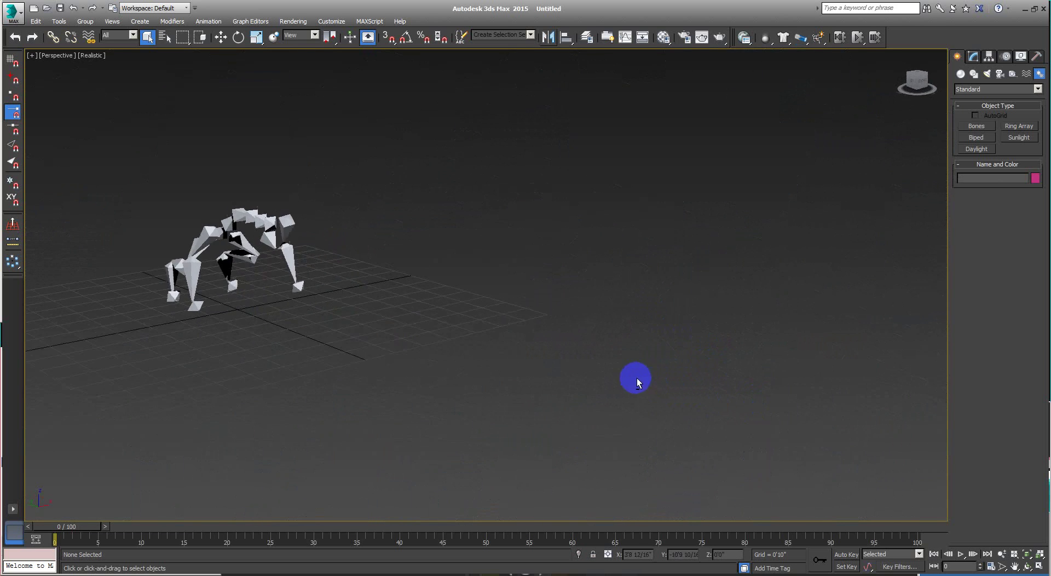
- Select and frame Bone014, then select two bones at the skeleton's base
click(260, 237)
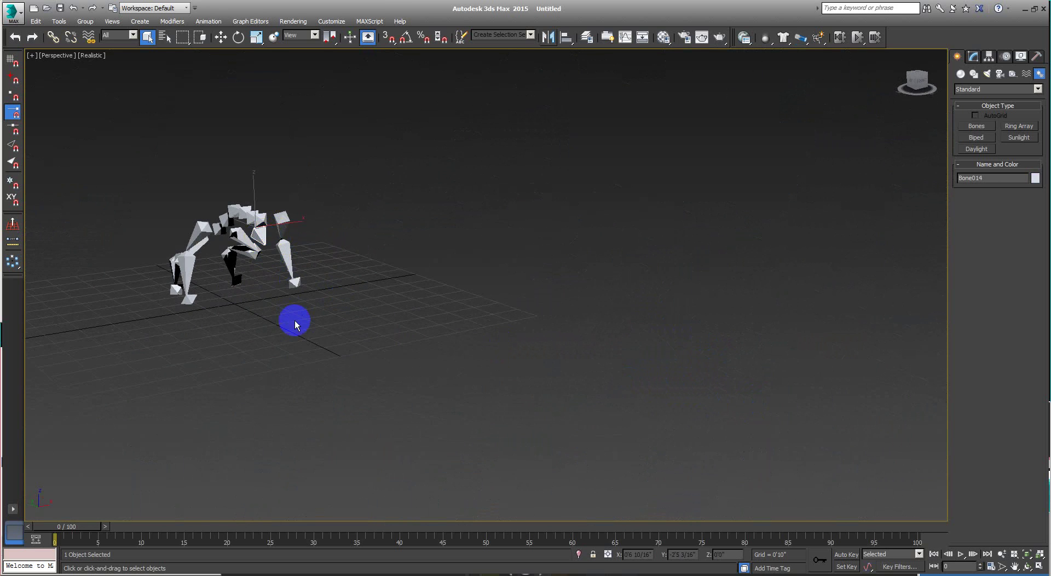
key(z)
alt+middle_drag(335, 368, 372, 370)
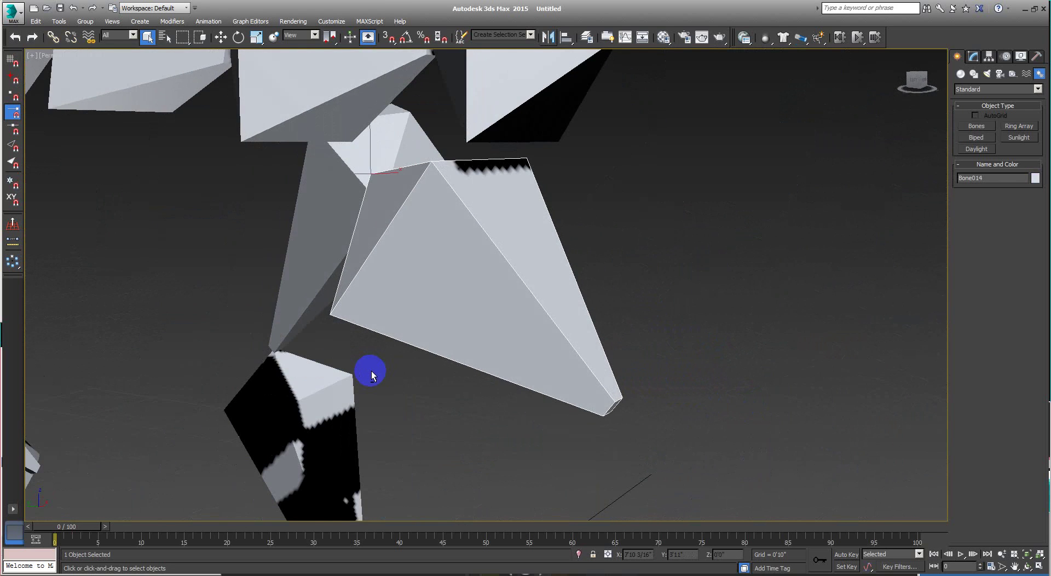
scroll(372, 370, down, 4)
scroll(371, 370, down, 4)
scroll(371, 370, down, 2)
mouse_move(328, 423)
alt+middle_down()
mouse_move(453, 411)
mouse_move(364, 424)
mouse_move(417, 410)
mouse_move(378, 375)
mouse_move(425, 416)
mouse_move(404, 426)
mouse_move(441, 438)
mouse_move(481, 424)
alt+middle_up()
scroll(417, 422, up, 3)
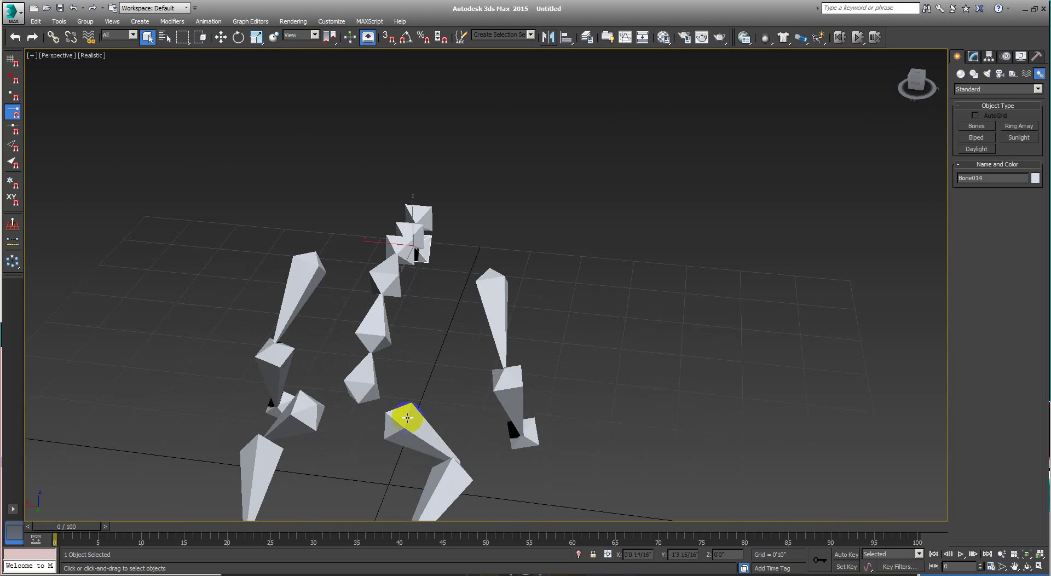
drag(407, 418, 312, 417)
click(312, 418)
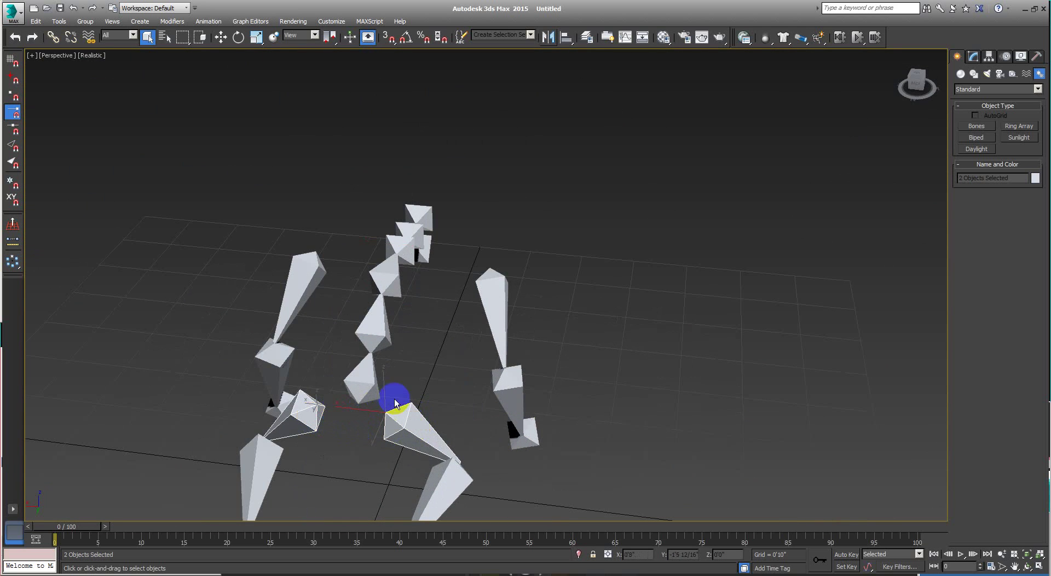
- Link the two selected base bones to their parent bone
click(52, 38)
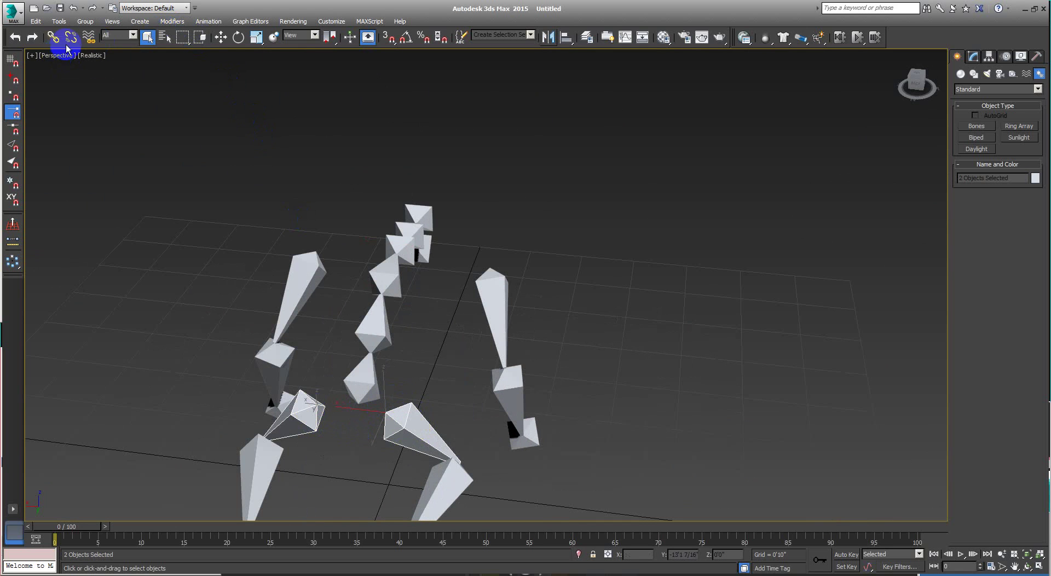
click(52, 37)
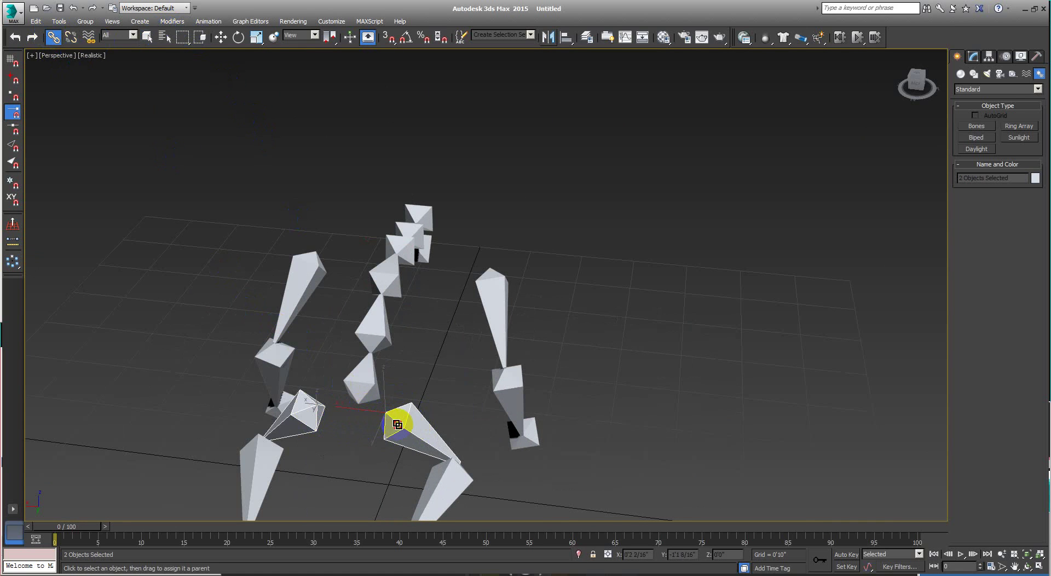
drag(397, 425, 450, 345)
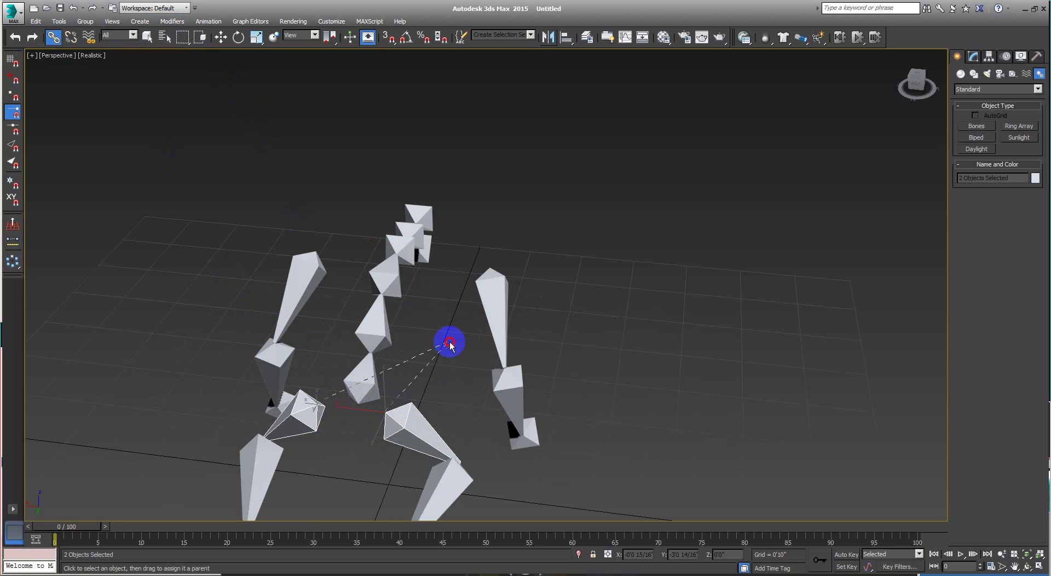
drag(450, 345, 363, 377)
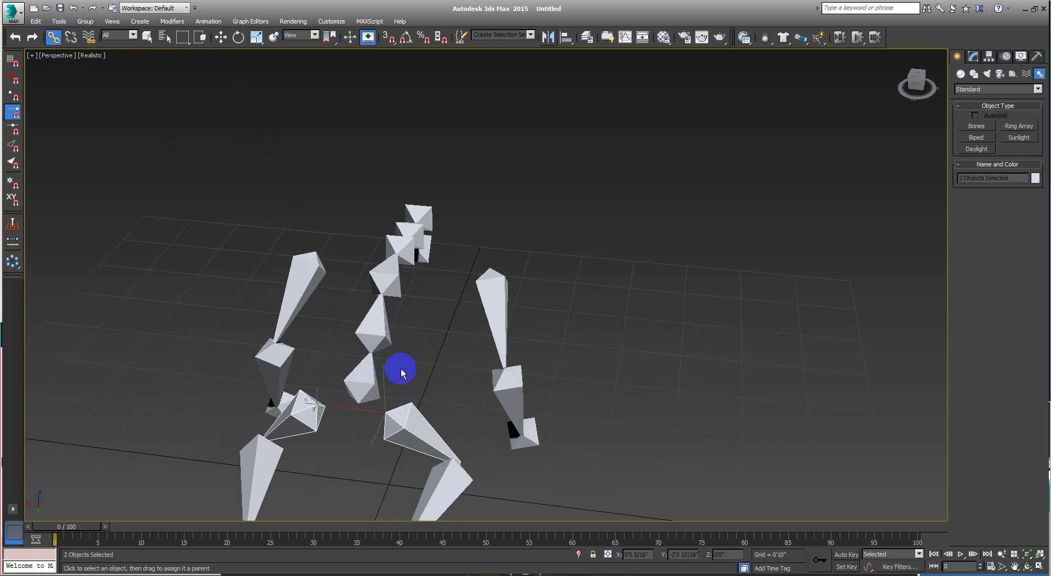
alt+middle_drag(399, 369, 408, 359)
click(148, 37)
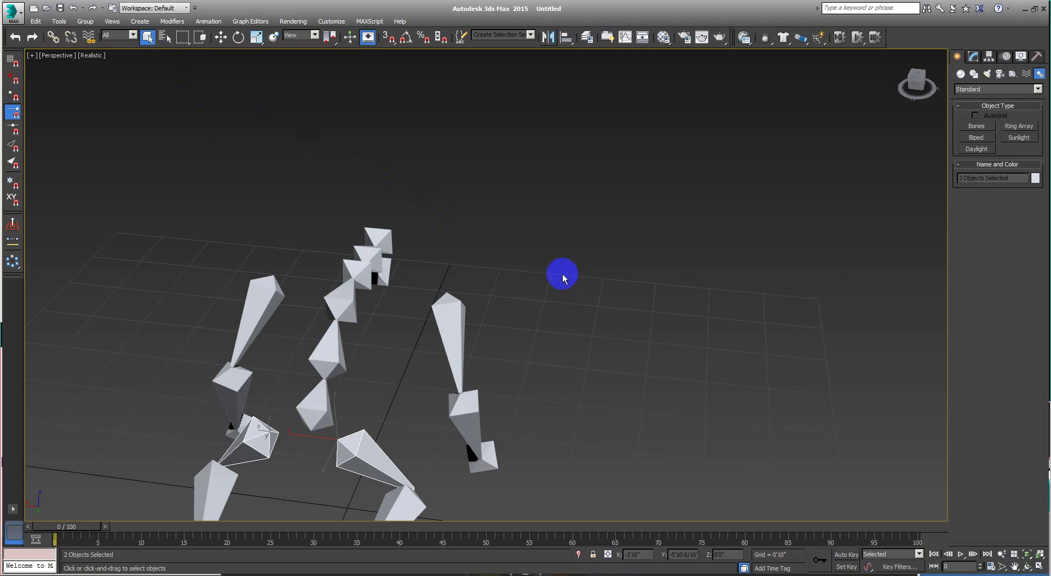
- Link the left and right upper leg bones to a spine bone
click(450, 303)
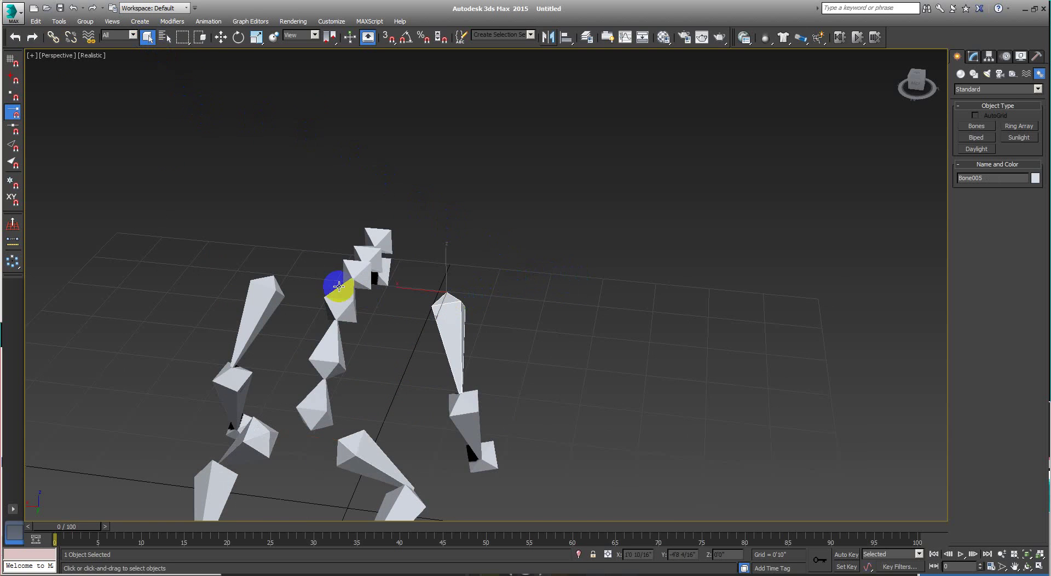
ctrl+click(258, 289)
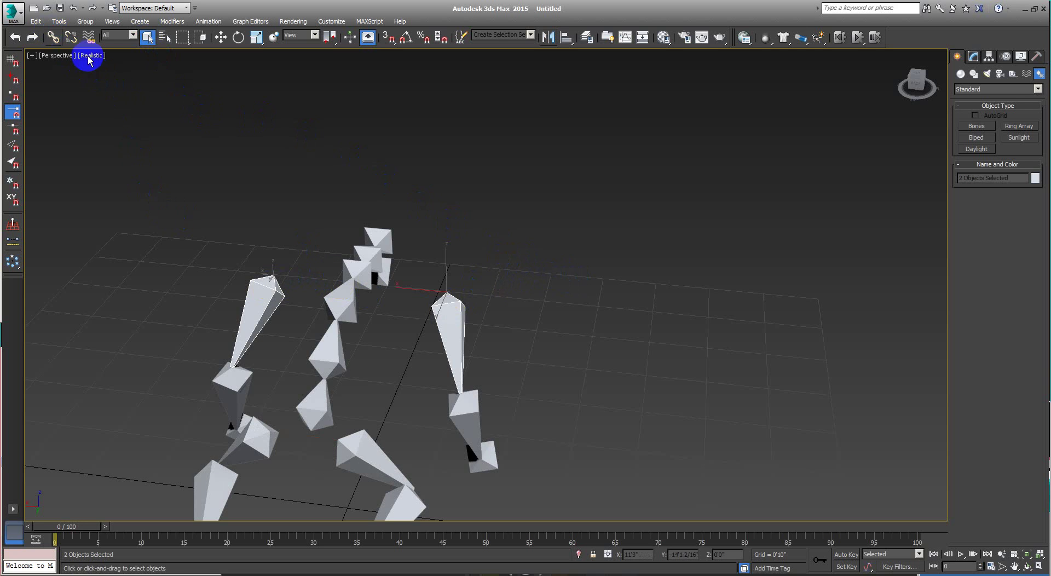
click(53, 36)
mouse_move(448, 305)
mouse_down()
mouse_move(509, 190)
mouse_move(536, 171)
mouse_up()
mouse_move(535, 171)
alt+middle_down()
mouse_move(449, 174)
mouse_move(478, 164)
alt+middle_up()
click(376, 290)
drag(376, 290, 388, 284)
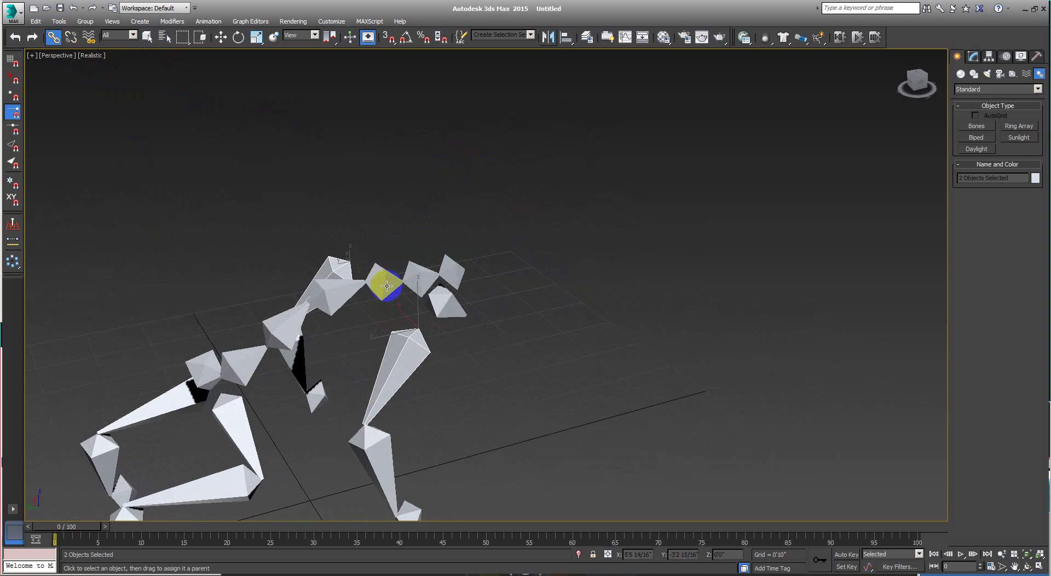
alt+middle_drag(520, 405, 494, 373)
scroll(497, 326, up, 5)
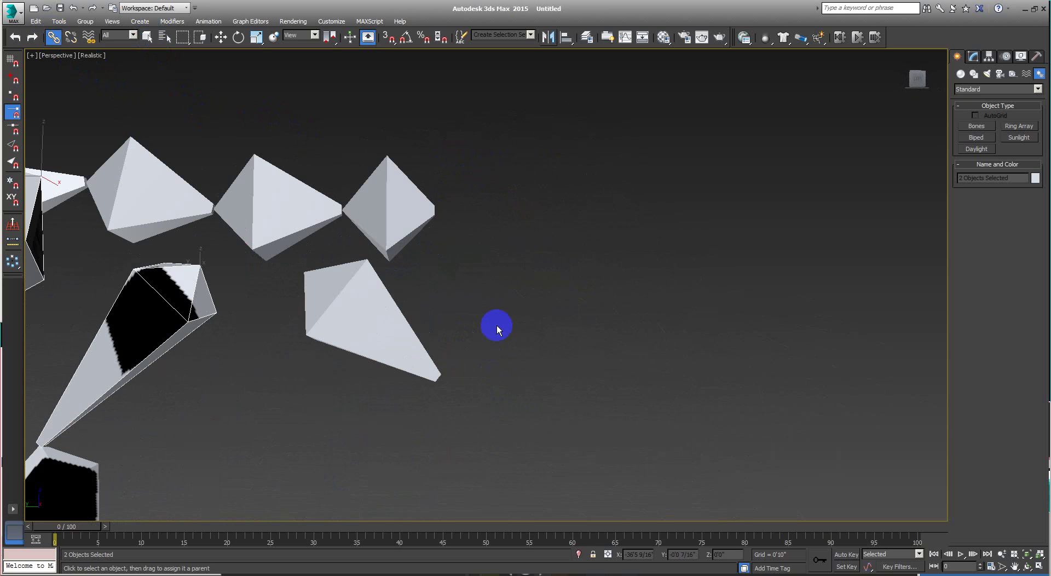
- Link Bone014 to the middle spine bone and return to plain selection
mouse_move(354, 328)
mouse_down()
mouse_move(353, 304)
mouse_move(263, 228)
mouse_up()
right_click(69, 37)
click(53, 36)
mouse_move(352, 287)
mouse_down()
mouse_move(520, 234)
mouse_move(265, 220)
mouse_up()
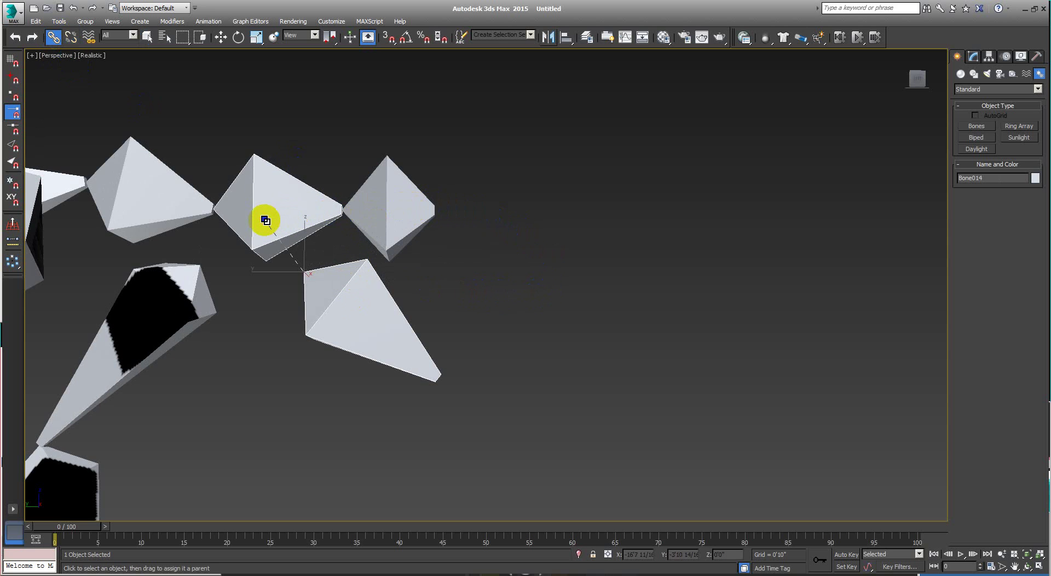
key(q)
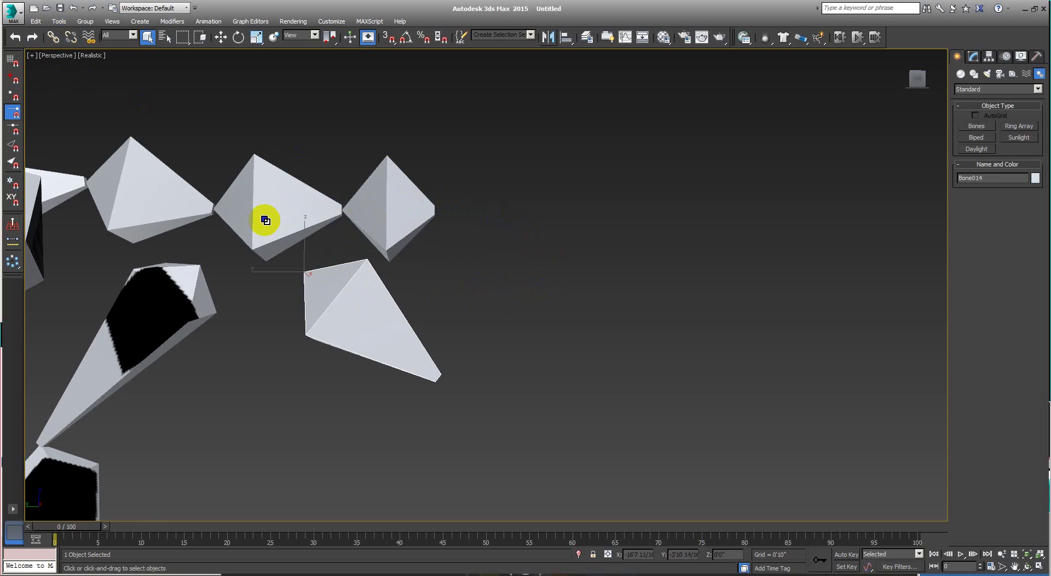
scroll(339, 221, down, 1)
scroll(383, 258, down, 5)
scroll(412, 288, up, 2)
mouse_move(386, 340)
alt+middle_down()
mouse_move(413, 359)
mouse_move(490, 326)
mouse_move(533, 352)
mouse_move(333, 343)
mouse_move(549, 366)
mouse_move(524, 336)
alt+middle_up()
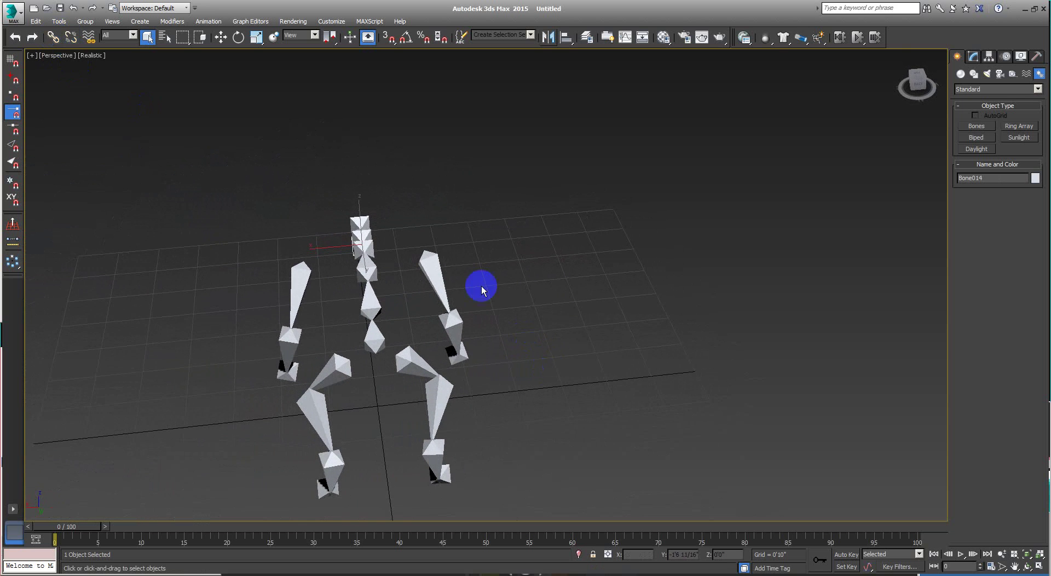
- Rename the upper right leg bone Bone005 to Leg_R_Shoulder in the Modify panel
click(429, 251)
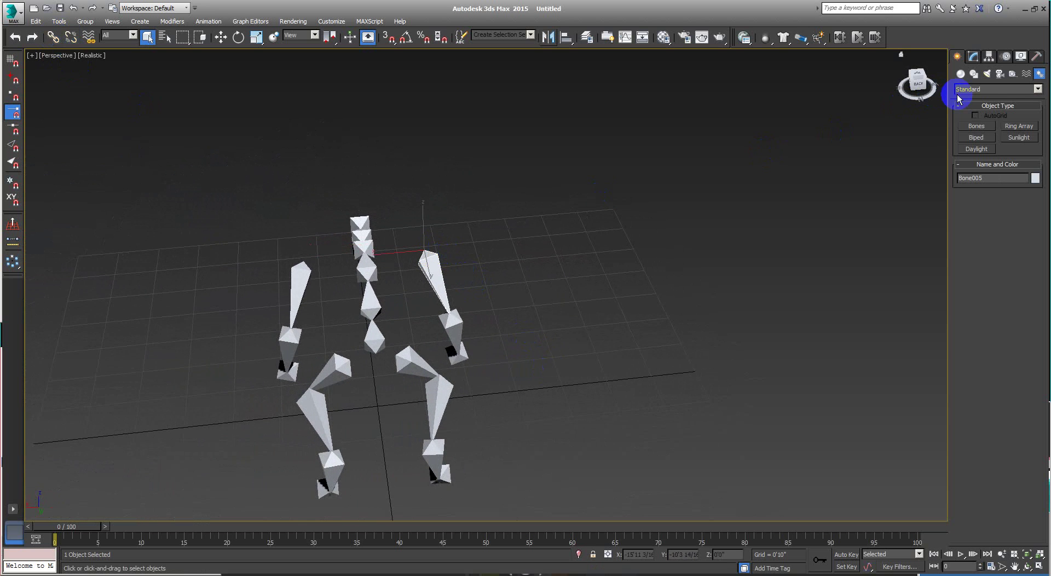
click(973, 57)
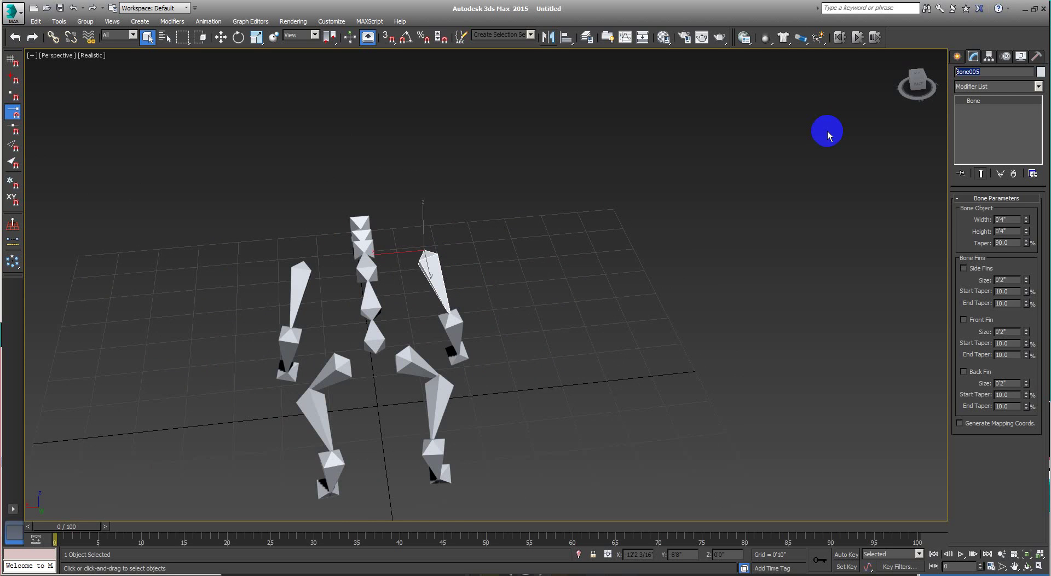
text(Le)
text(g_R_Sh)
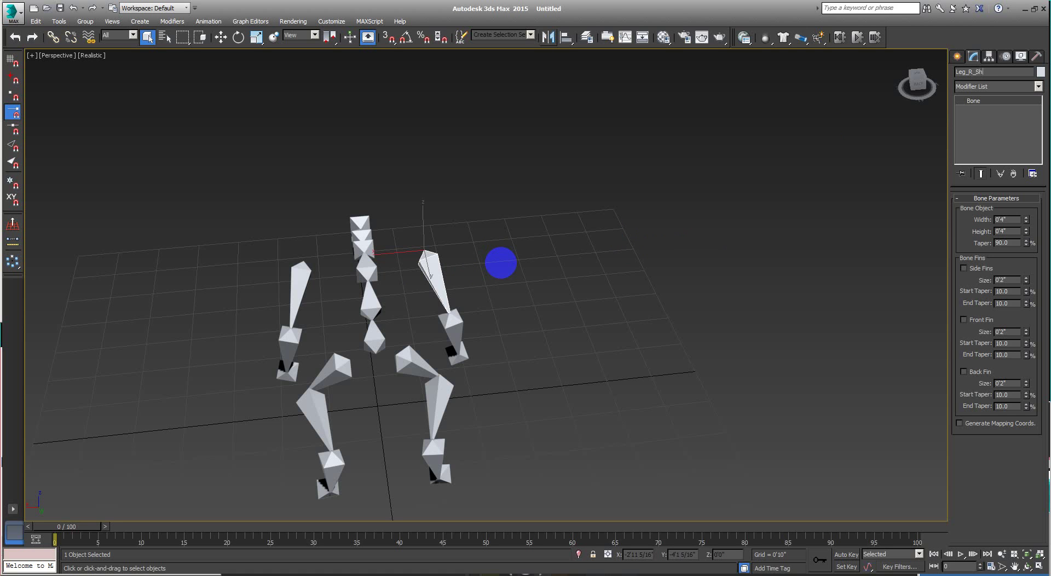
text(oulder)
click(975, 71)
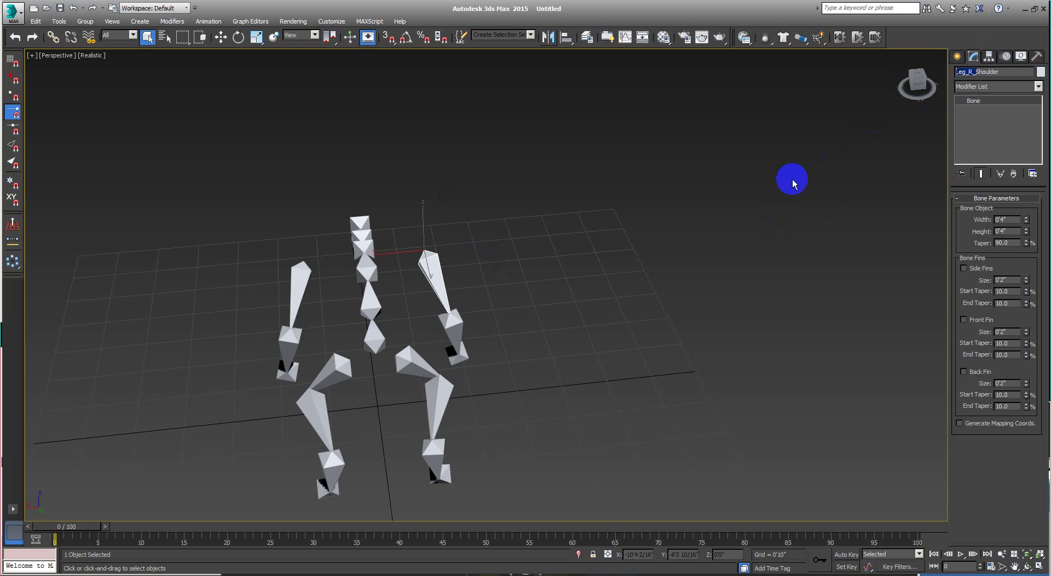
- Rename Bone006, the next bone down the leg, to Leg_R_Elbow
mouse_move(629, 343)
alt+middle_down()
mouse_move(560, 353)
mouse_move(491, 325)
alt+middle_up()
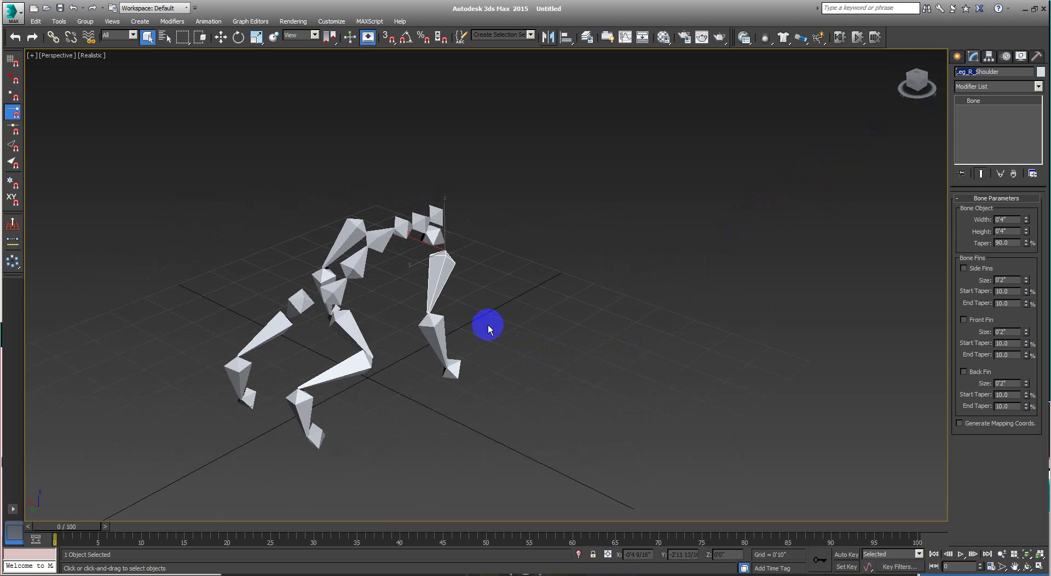
click(438, 328)
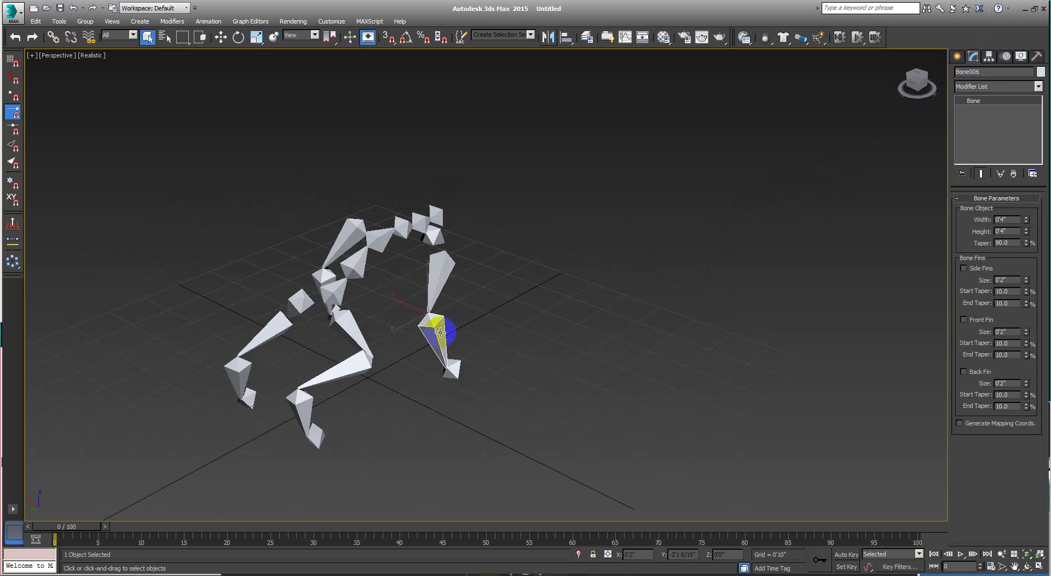
click(990, 73)
key(BackSpace)
text(Leg_R_Elb)
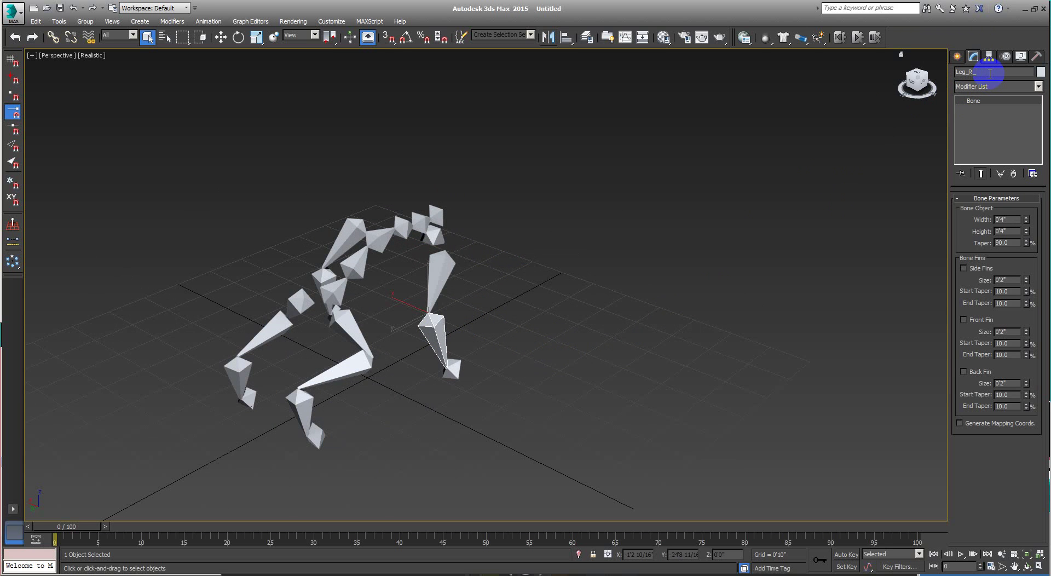
text(ow)
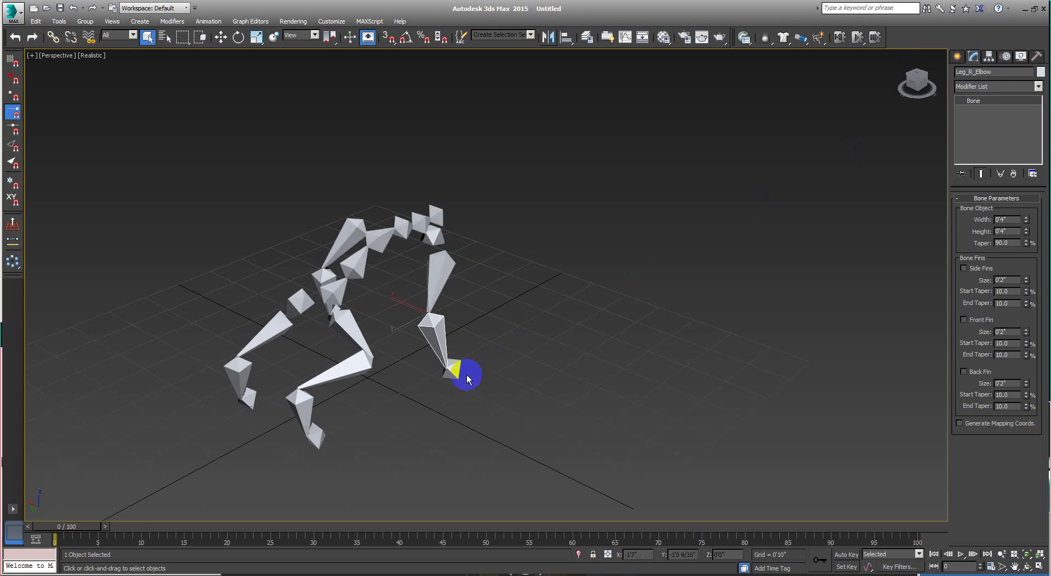
- Rename the foot bone Bone007 to Leg_FR_Feet
right_click(447, 376)
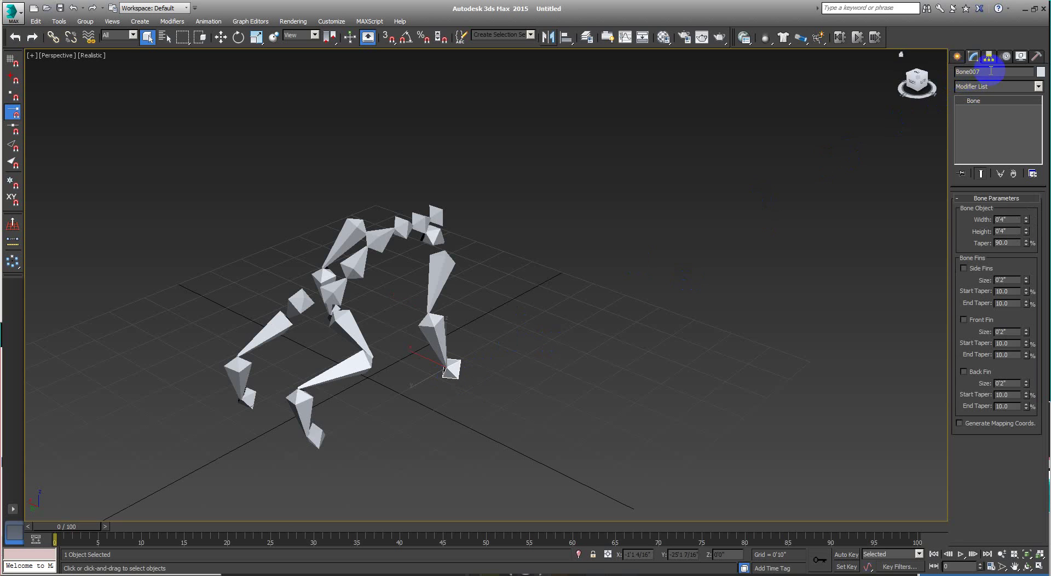
text(Leg_R_)
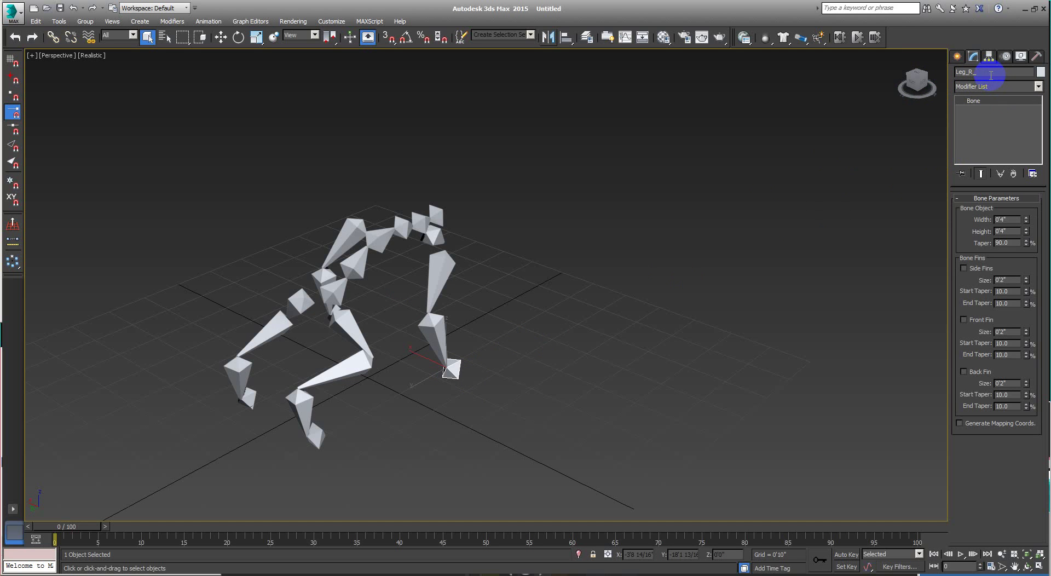
text(Feet)
text(F)
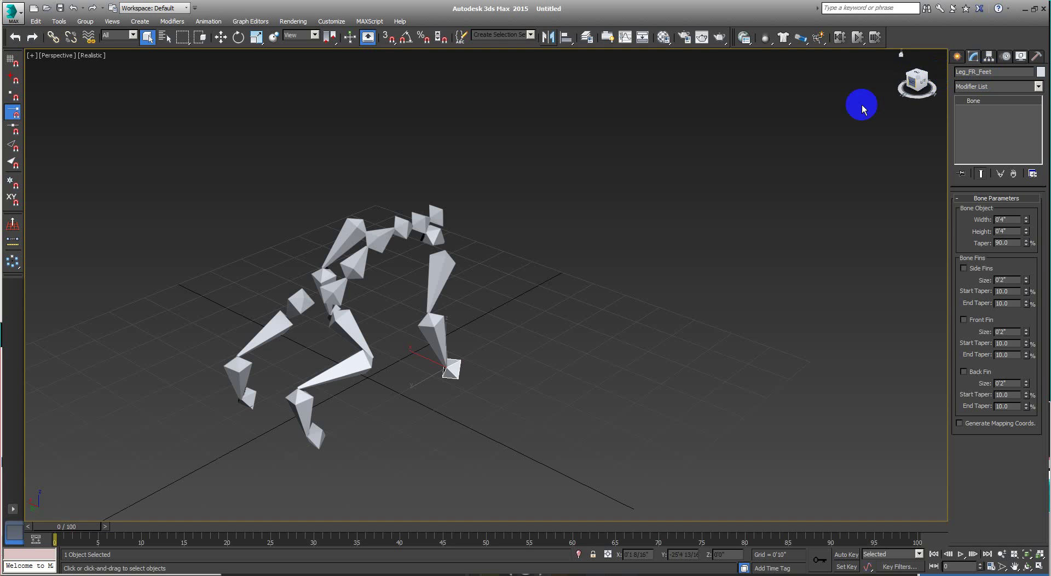
- Rename the centre leg's thigh and knee bones to Leg_R_Thight and Leg_R_Knee
alt+middle_drag(664, 265, 684, 259)
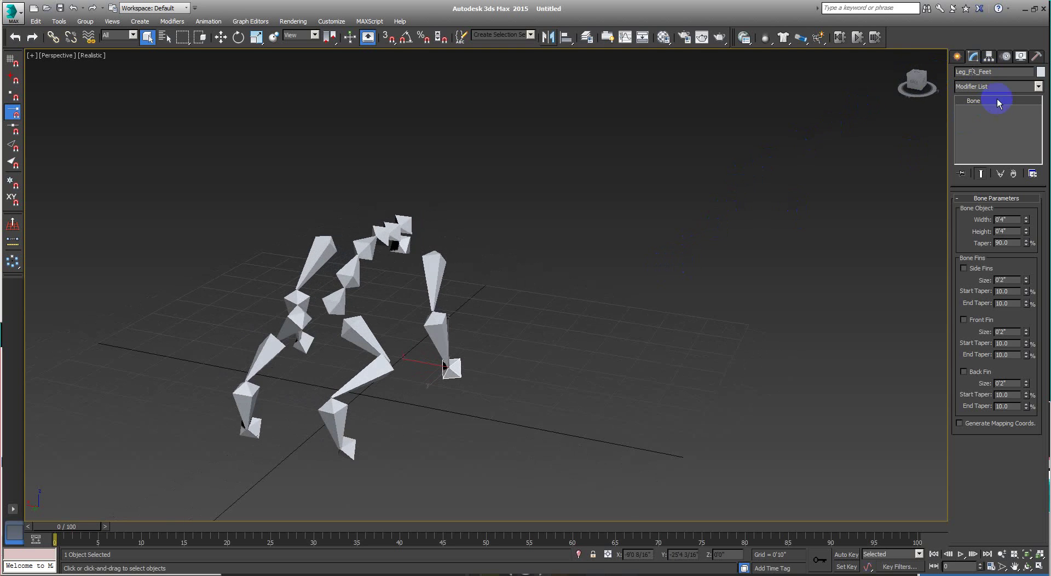
middle_drag(550, 369, 607, 360)
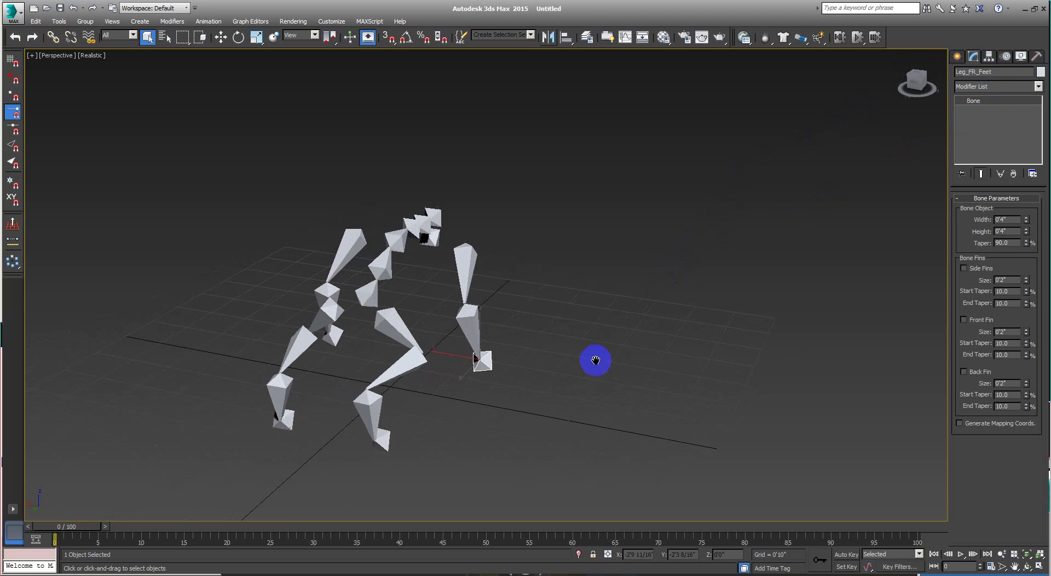
click(429, 314)
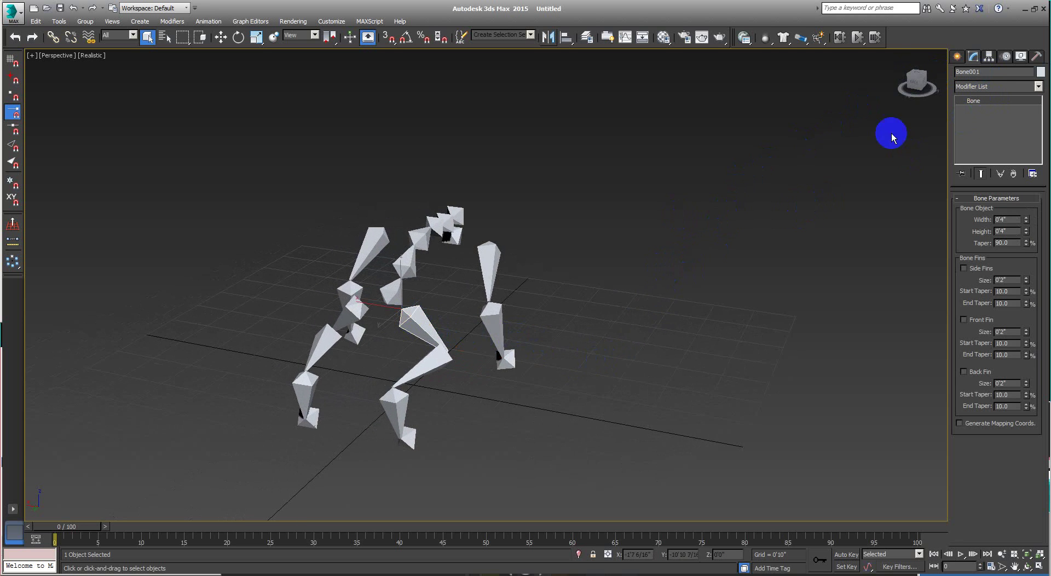
drag(989, 73, 865, 80)
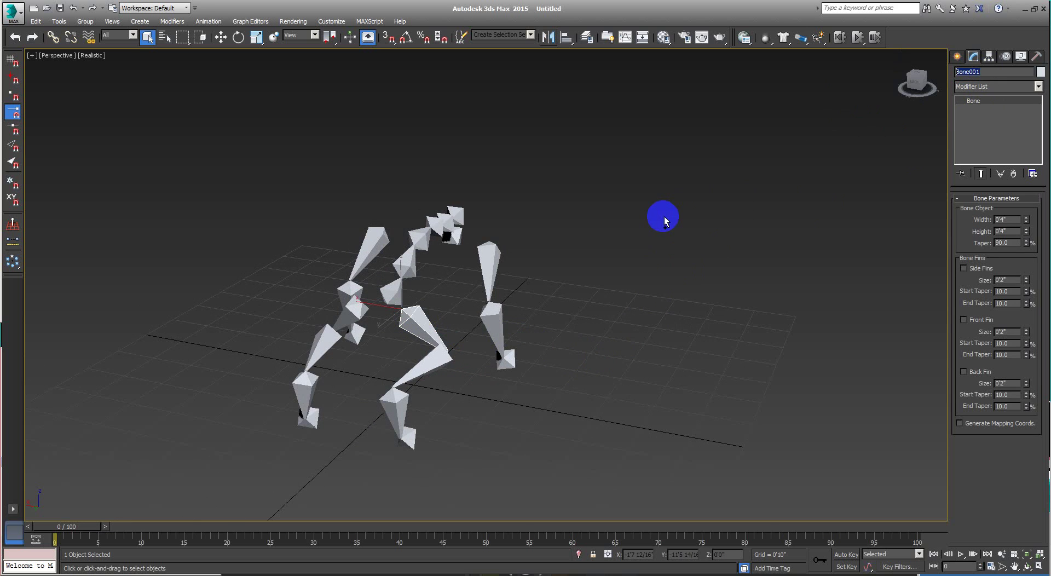
text(Leg_R_)
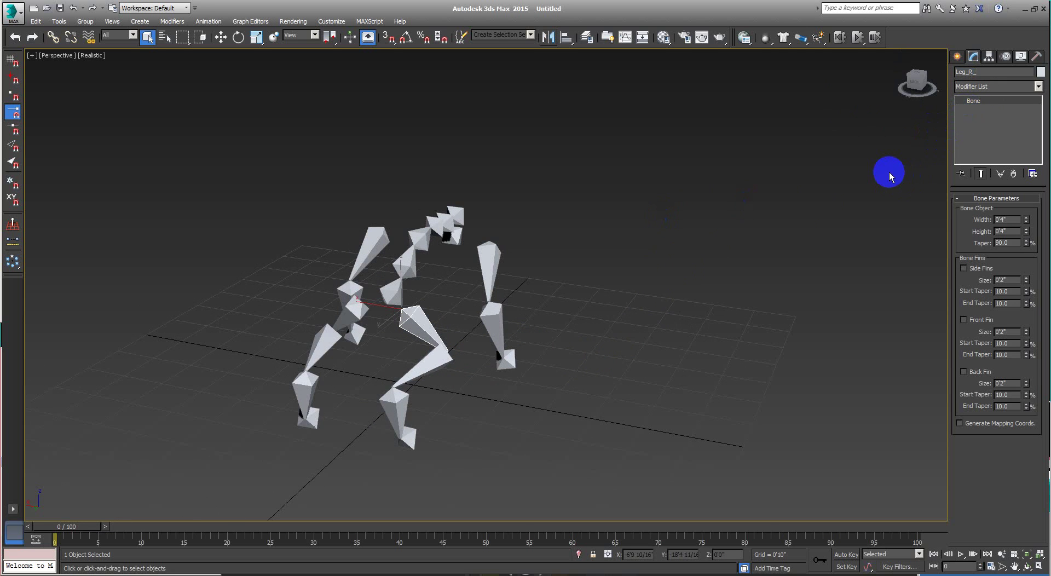
text(Thight)
click(419, 373)
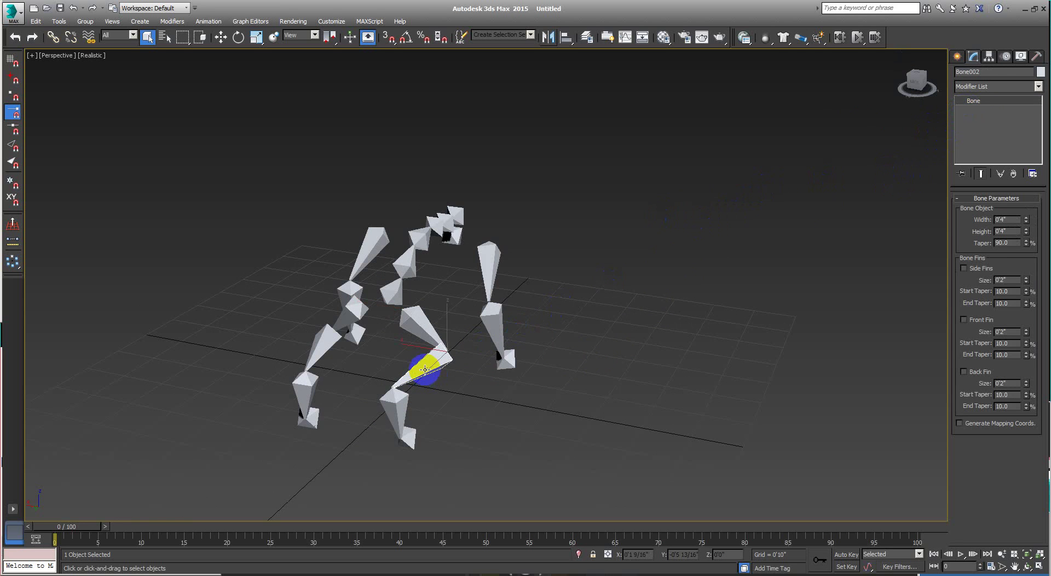
click(980, 72)
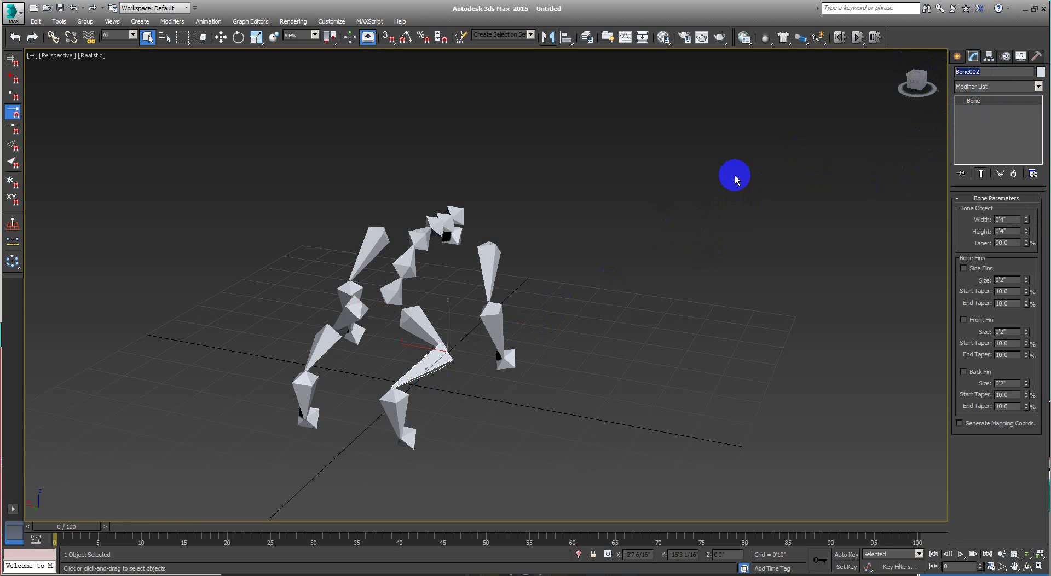
text(Leg_R_Knee)
- Rename the centre leg's next two bones, Bone003 and Bone004, to Feet and Leg_R_Toe
click(405, 407)
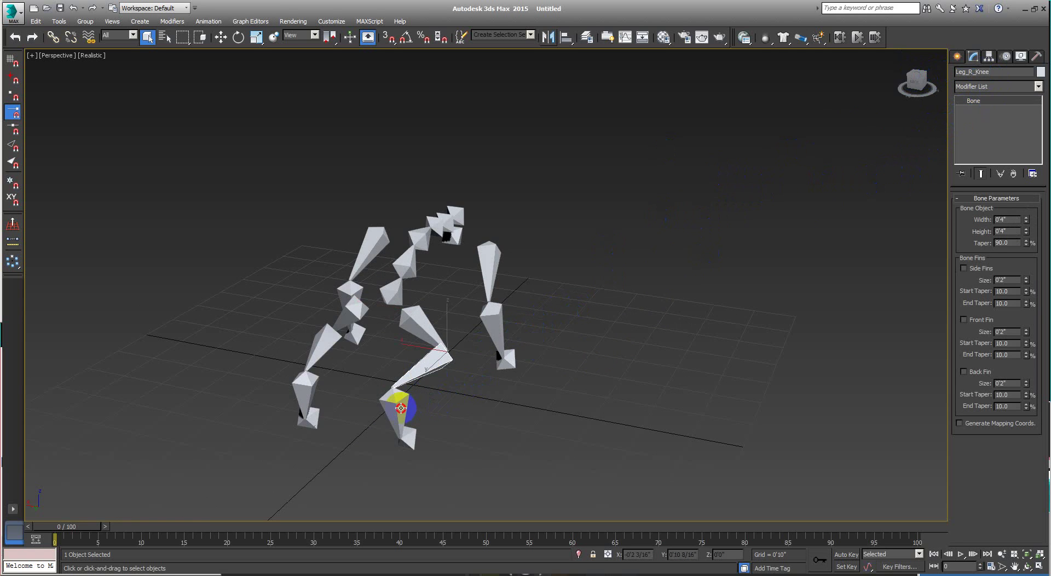
click(980, 71)
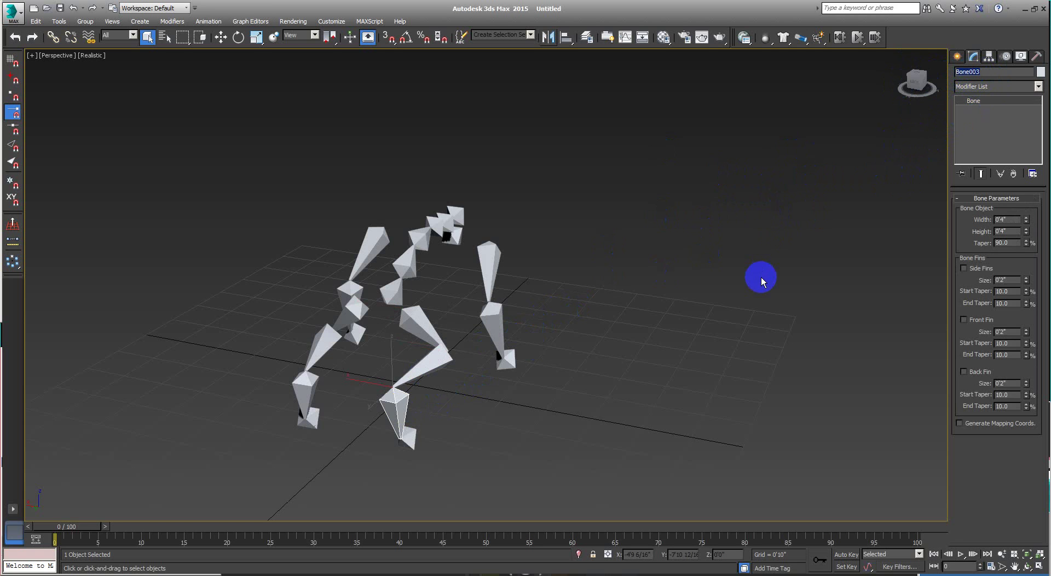
text(Feet)
click(404, 437)
click(993, 72)
text(Leg_R_Toe)
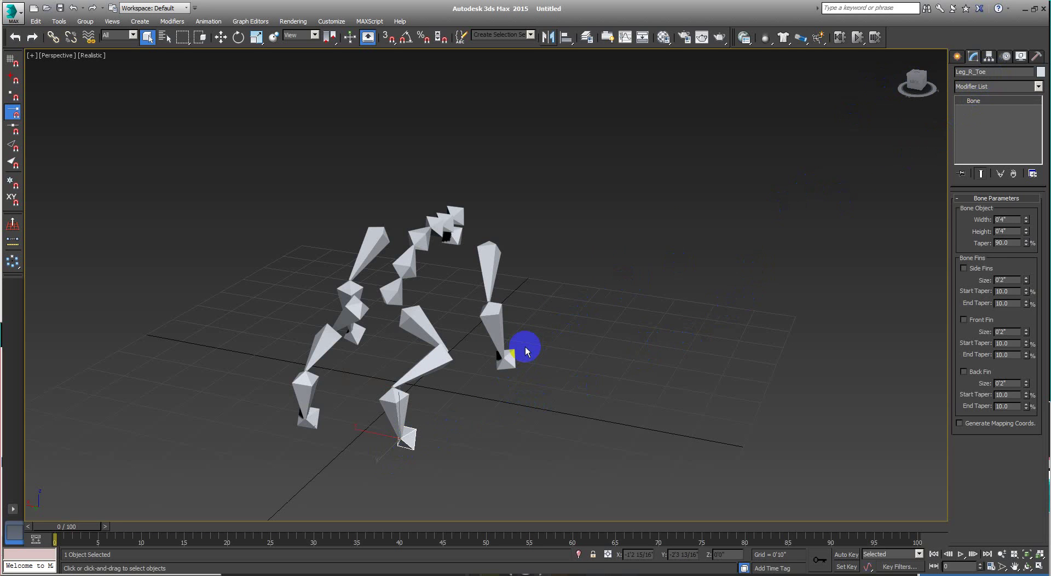
- Insert F into the upright leg's bone names so they carry the Leg_FR_ prefix, e.g. Leg_FR_Elbow
click(419, 361)
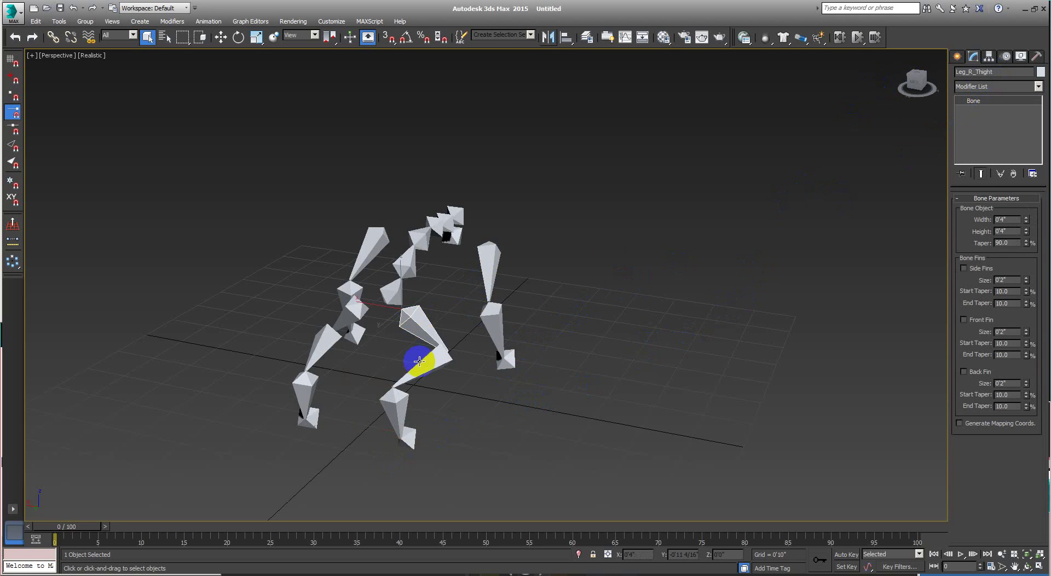
click(500, 272)
click(500, 272)
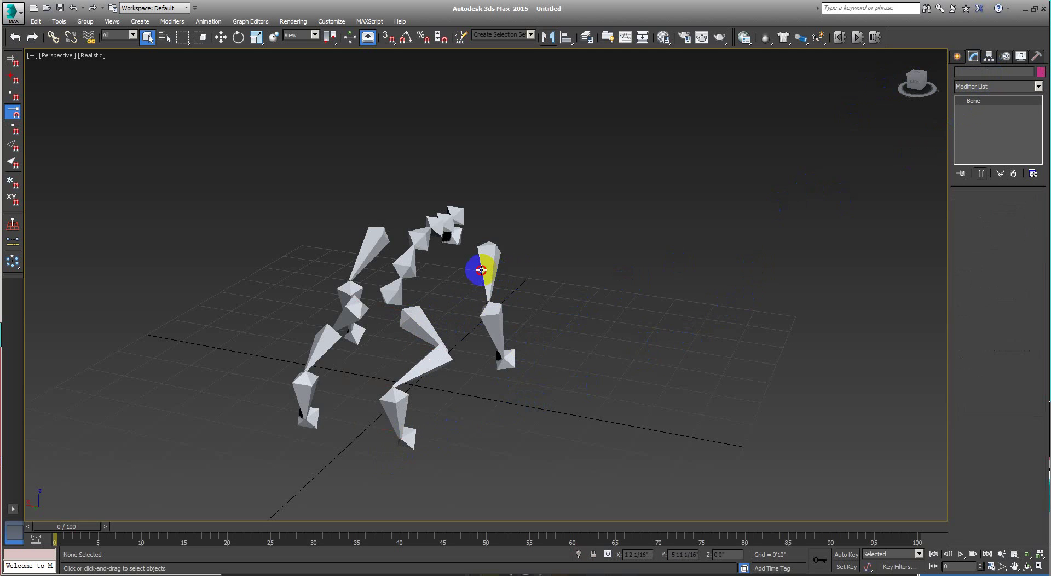
click(490, 313)
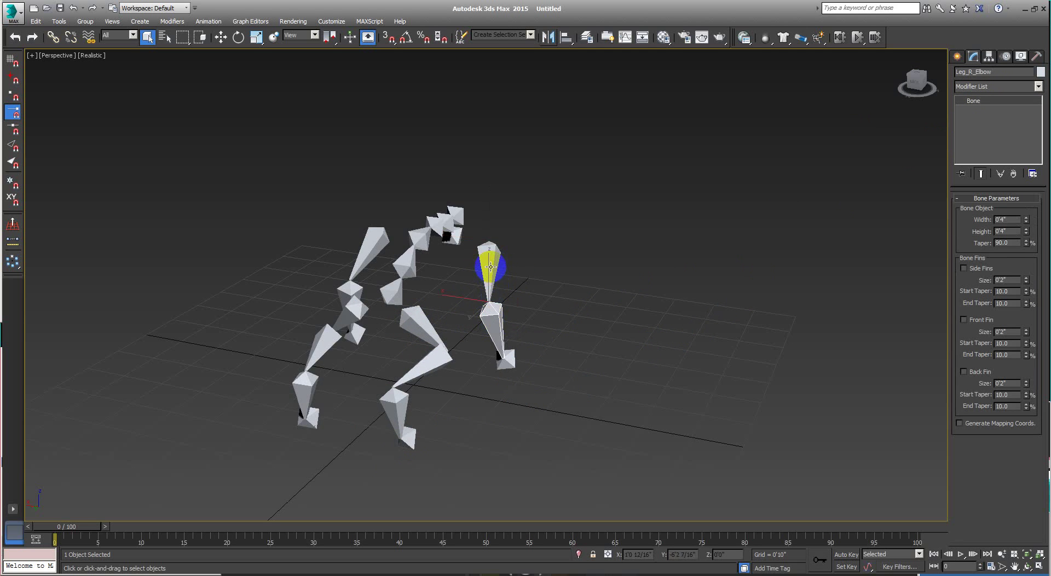
click(490, 266)
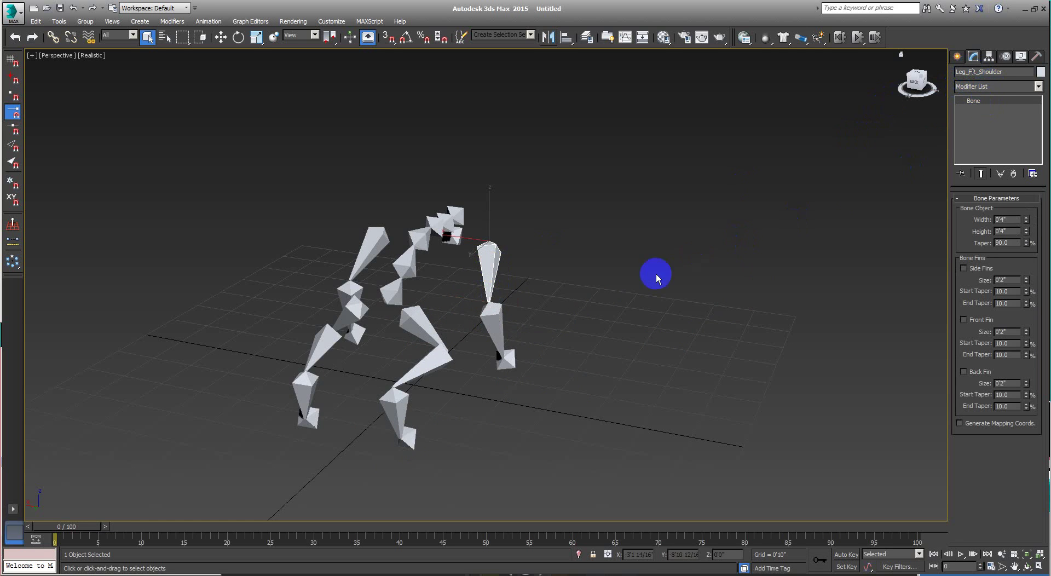
click(499, 326)
click(966, 72)
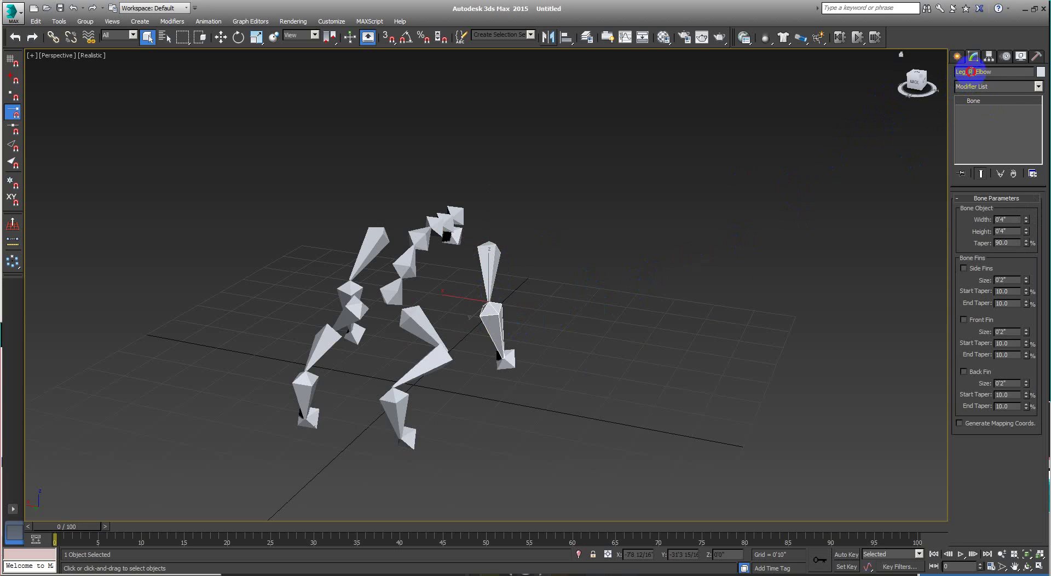
text(F)
click(513, 360)
click(483, 264)
- Insert R into the centre leg's foot and toe names, giving Leg_RR_Feet and Leg_RR_Toe
click(421, 321)
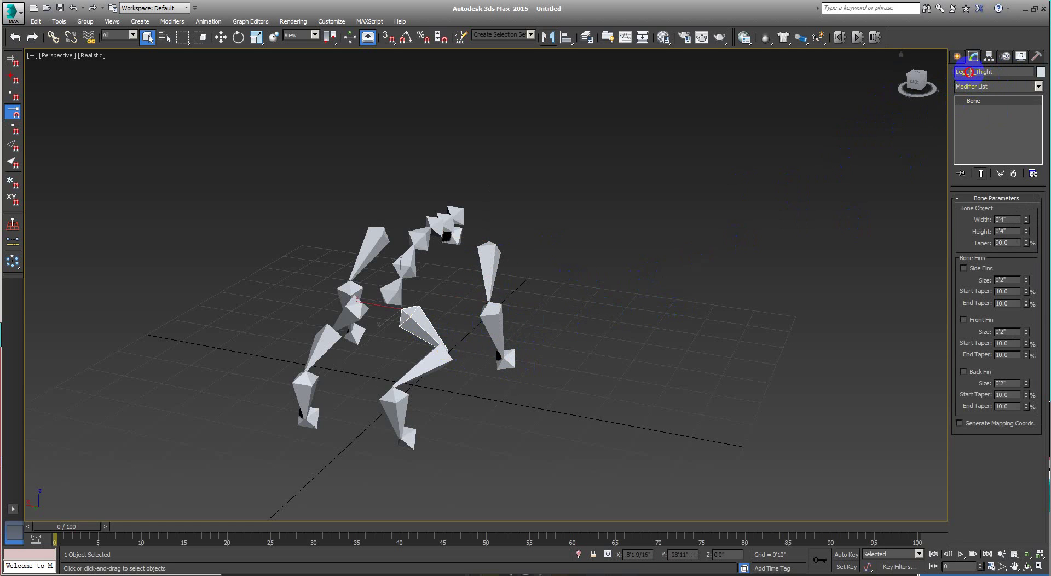
click(755, 230)
click(435, 362)
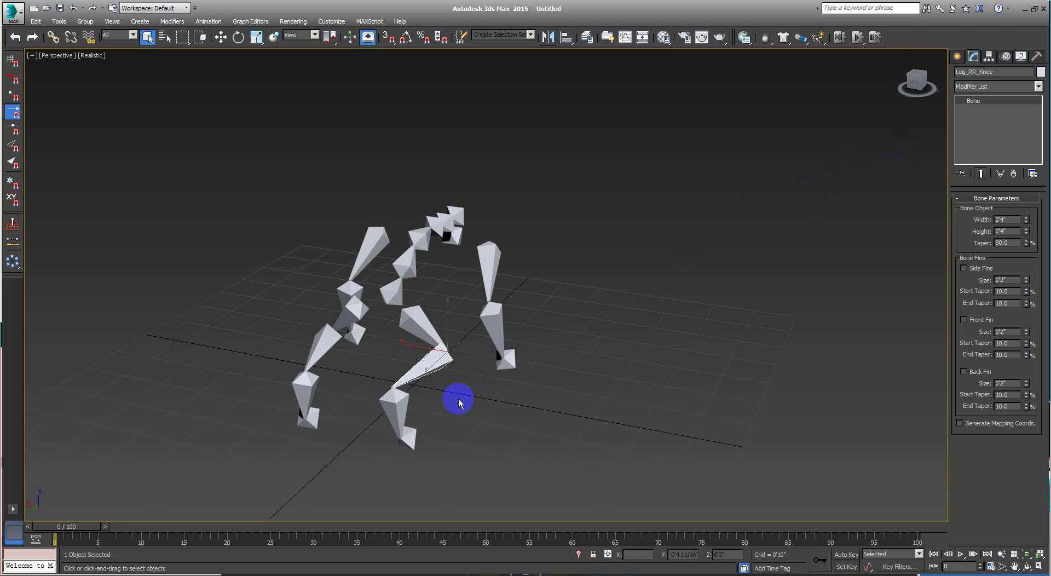
click(394, 409)
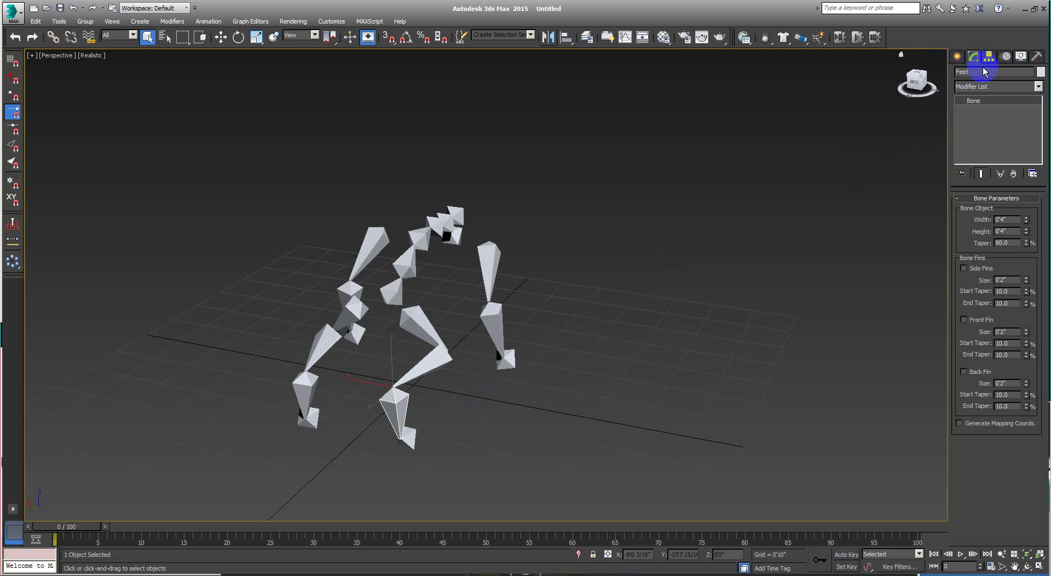
click(959, 72)
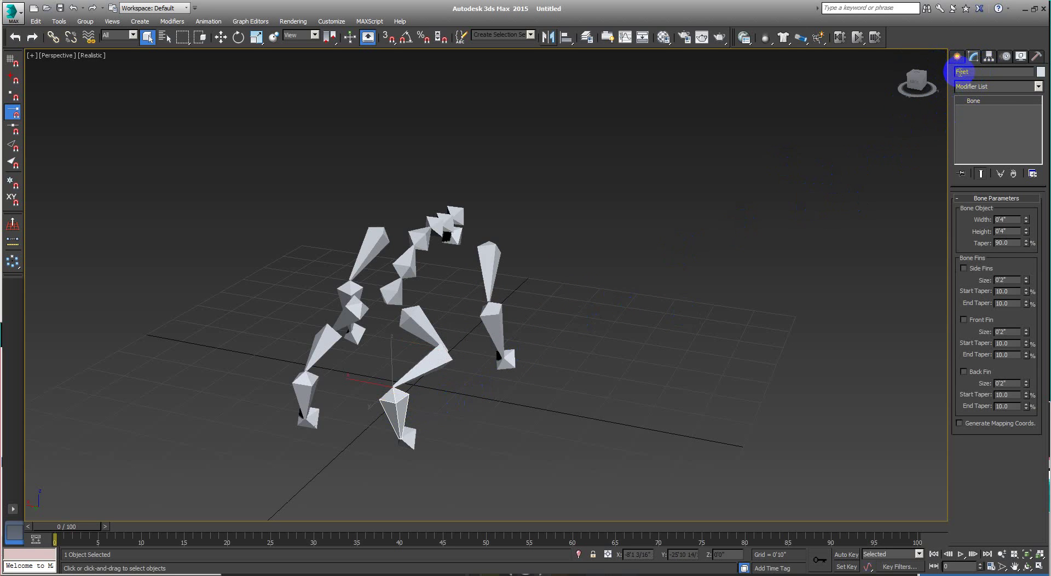
click(988, 74)
text(Leg_R_)
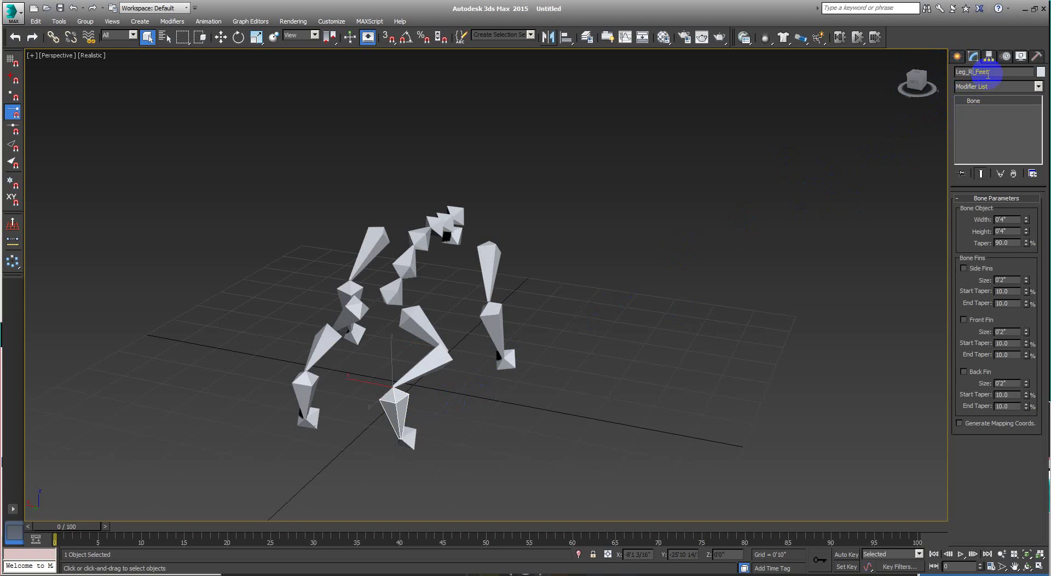
text(R)
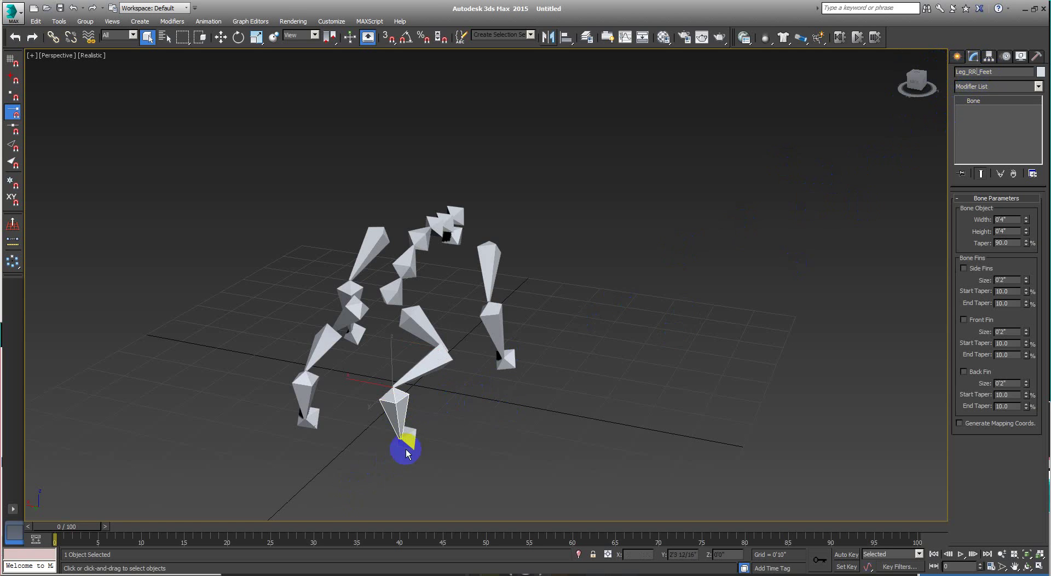
click(411, 439)
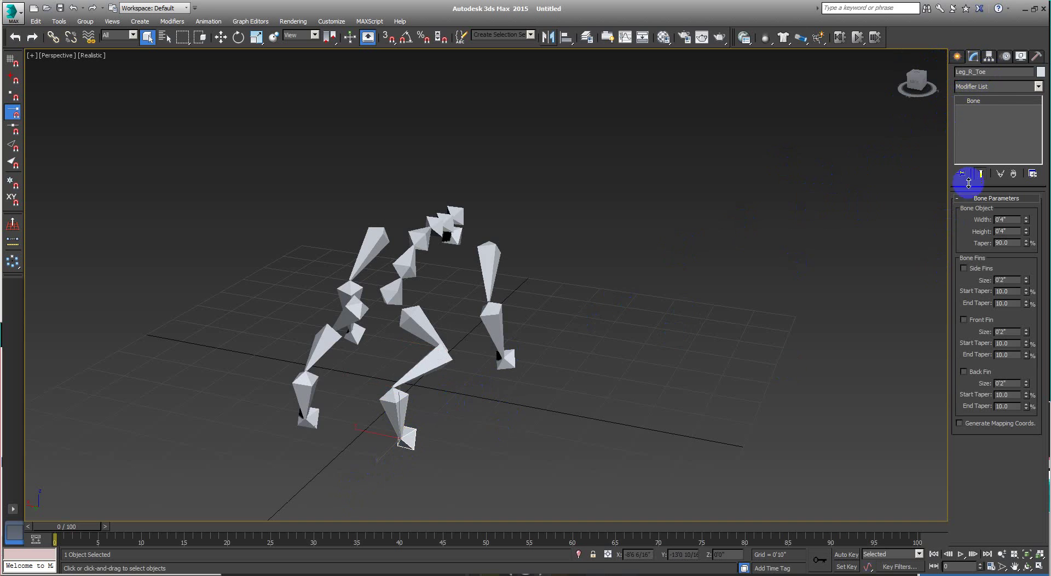
click(975, 72)
text(R)
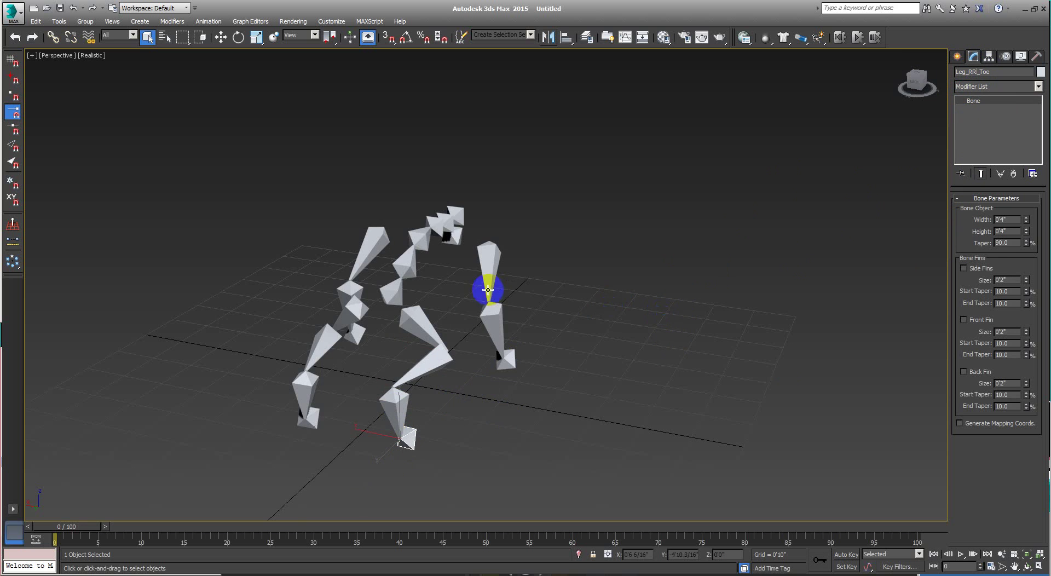
- Rename Bone015 by pasting the Leg_FR_Shoulder name over it and editing it to Leg_FL_Shoulder
mouse_move(455, 311)
alt+middle_down()
mouse_move(485, 306)
mouse_move(439, 319)
mouse_move(493, 312)
mouse_move(363, 364)
mouse_move(450, 330)
mouse_move(416, 348)
mouse_move(481, 296)
mouse_move(464, 300)
mouse_move(536, 305)
alt+middle_up()
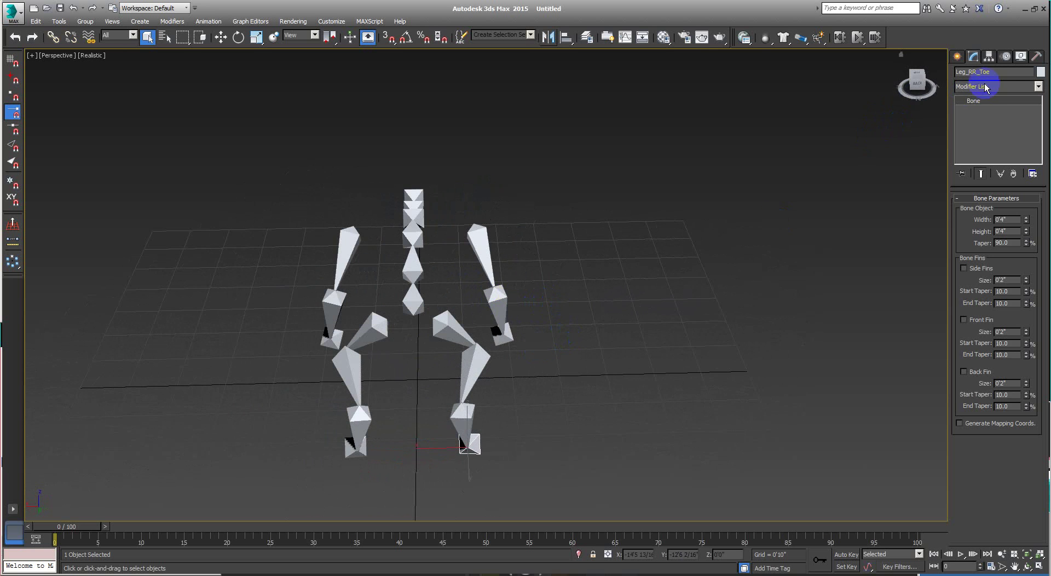
click(472, 237)
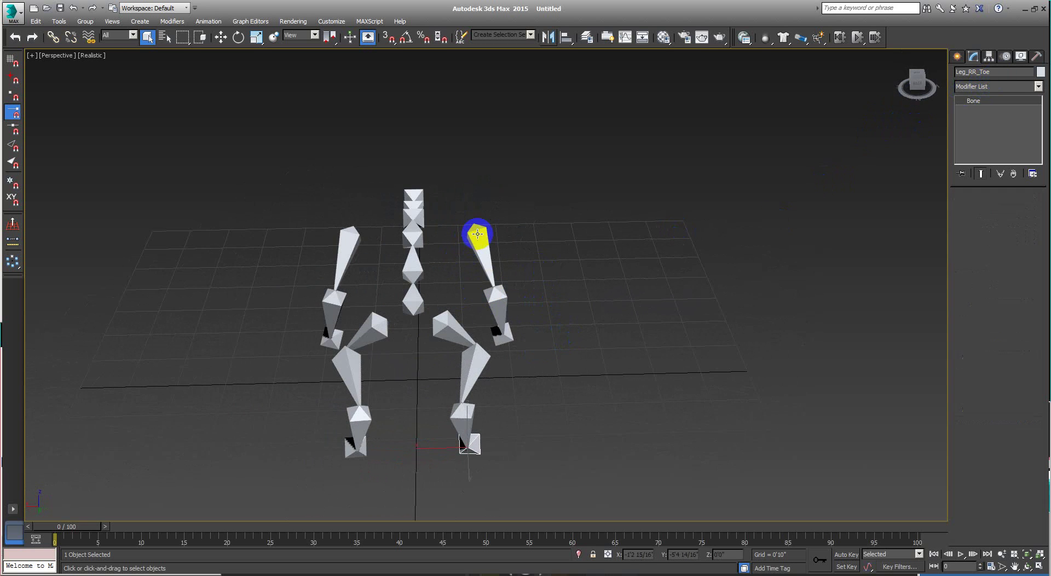
click(1011, 73)
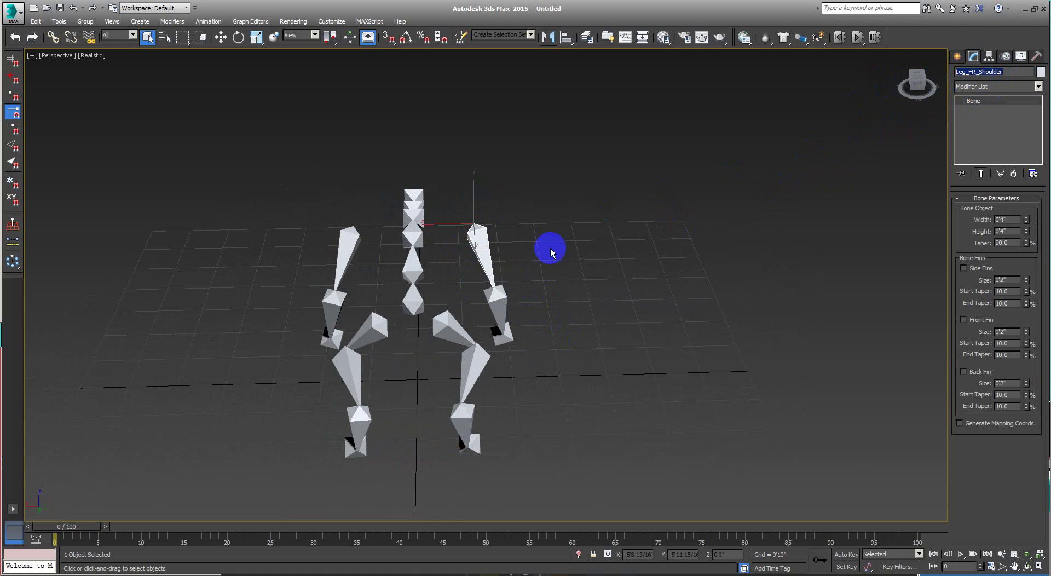
click(351, 245)
click(991, 72)
text(Leg_FR_Shoulder)
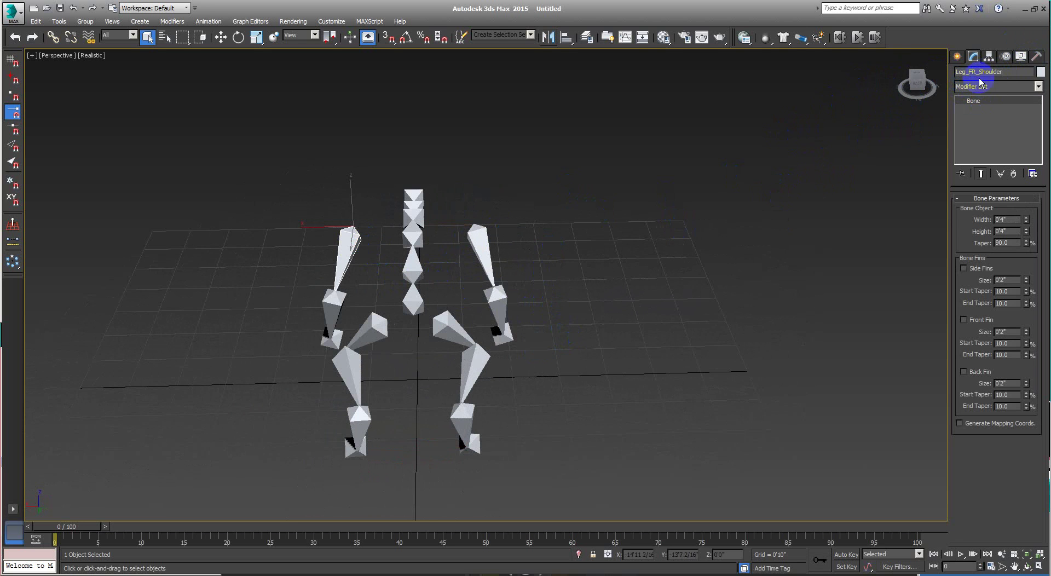
click(977, 72)
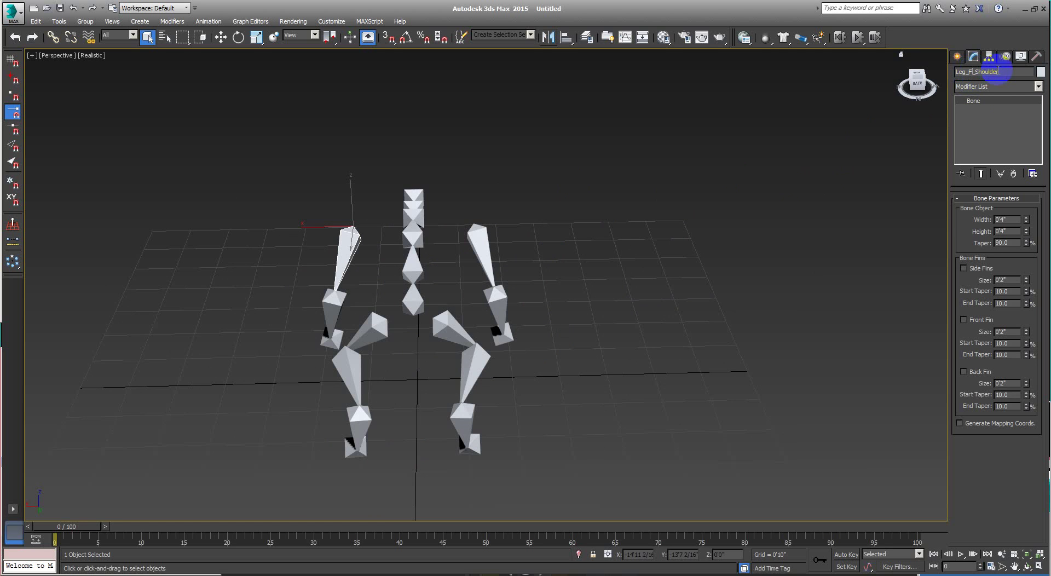